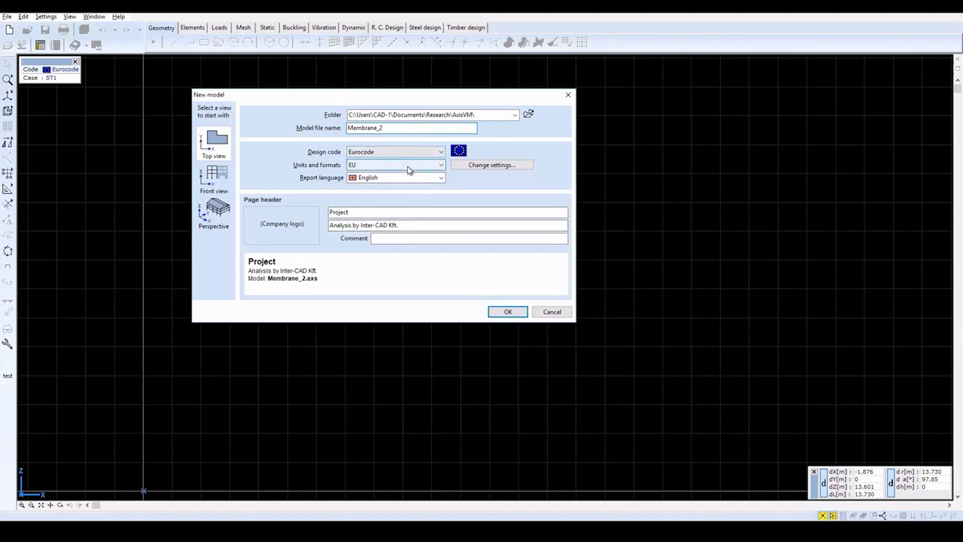
# Create the new model Membrane_2 with the Eurocode design code and switch to the X-Z front view.
pyautogui.click(502, 312)
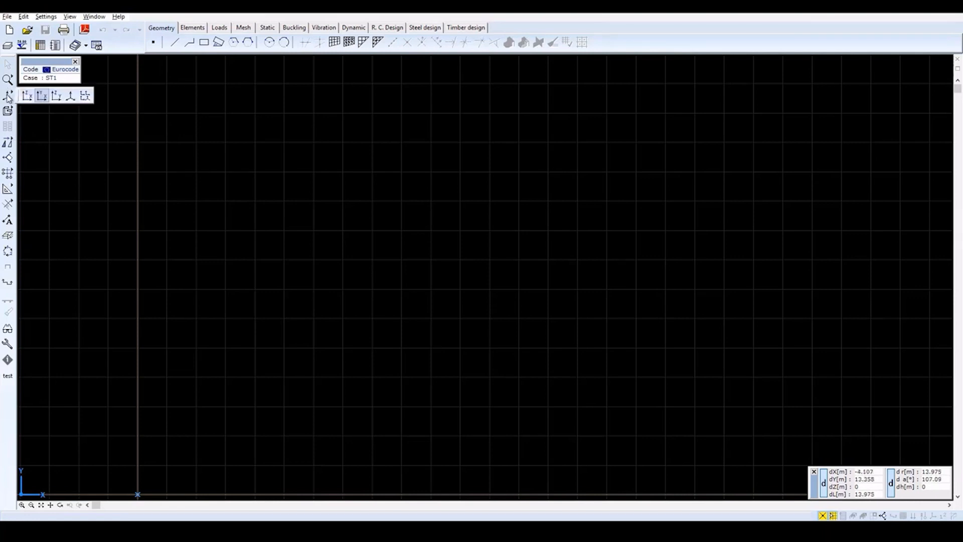
pyautogui.click(26, 96)
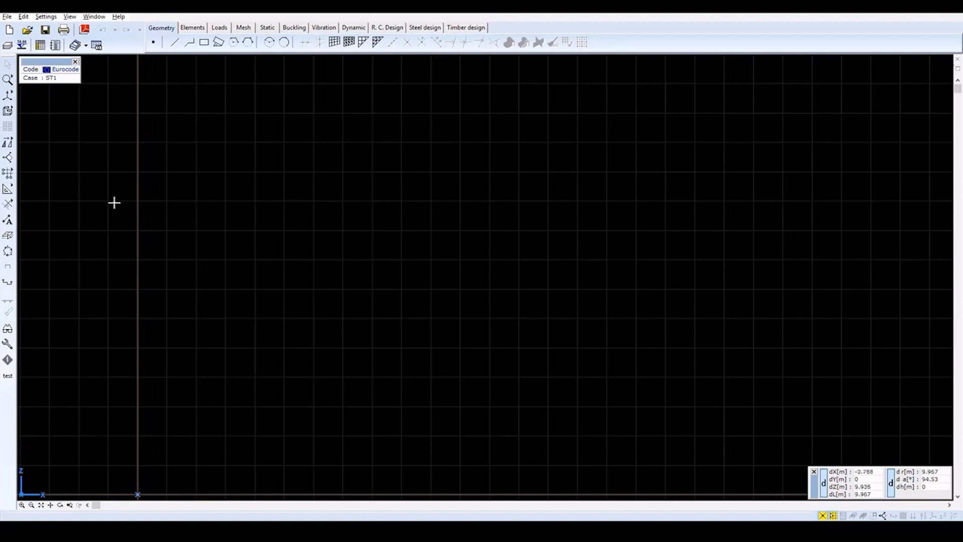
# Start drawing a domain object directly and import C25/30 concrete from the Eurocode material library for it.
pyautogui.click(192, 29)
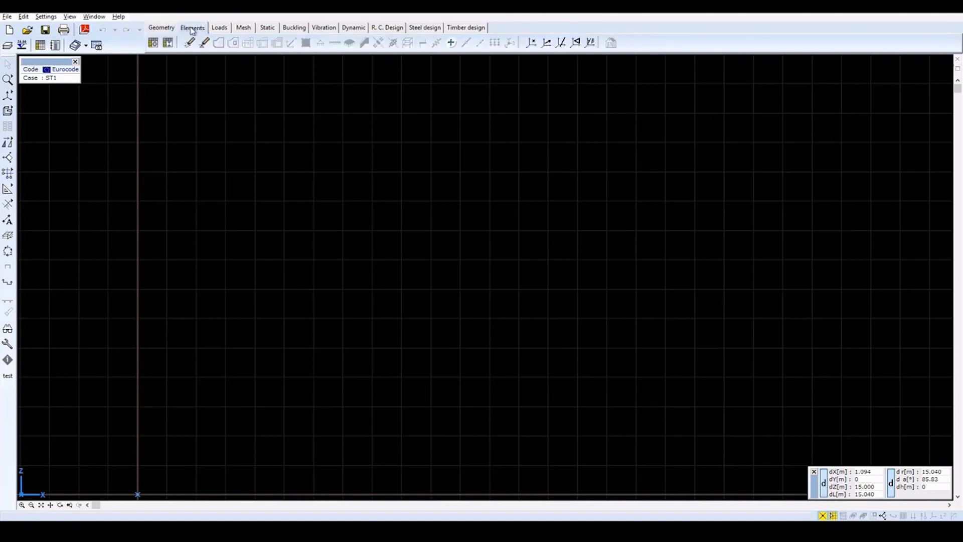
pyautogui.click(189, 43)
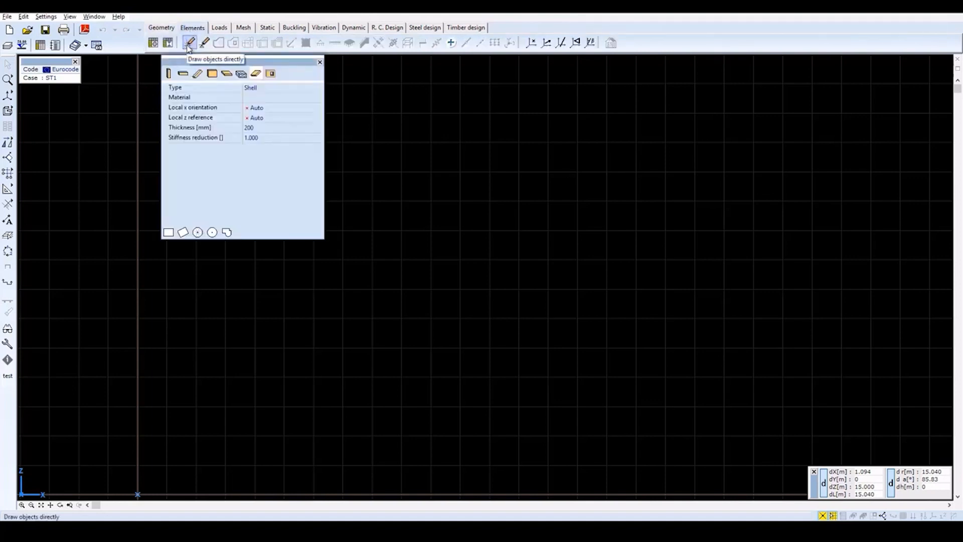
pyautogui.click(255, 74)
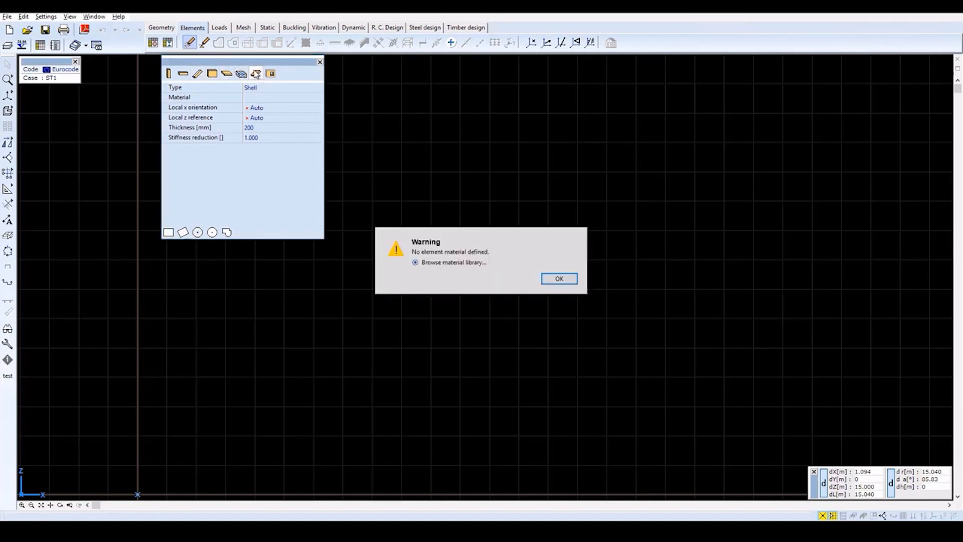
pyautogui.click(551, 278)
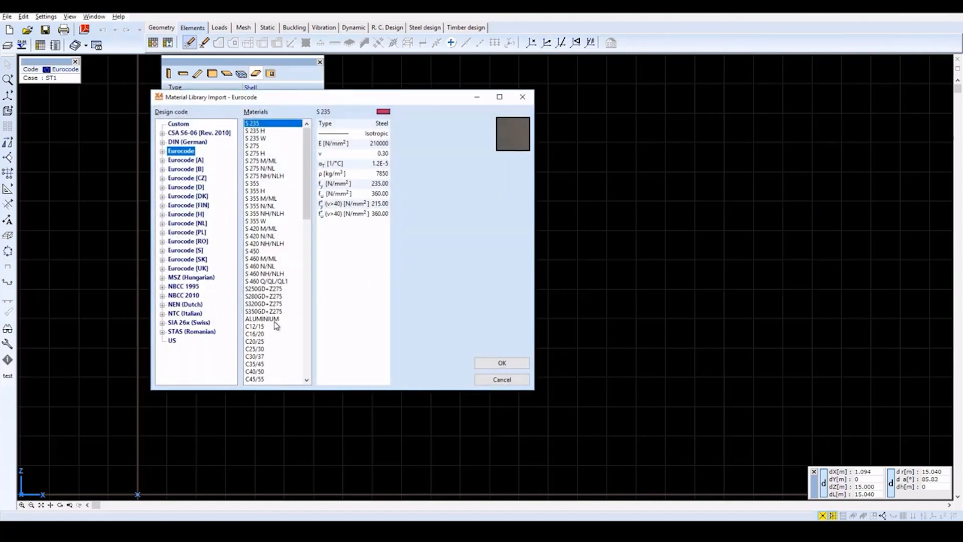
pyautogui.click(255, 349)
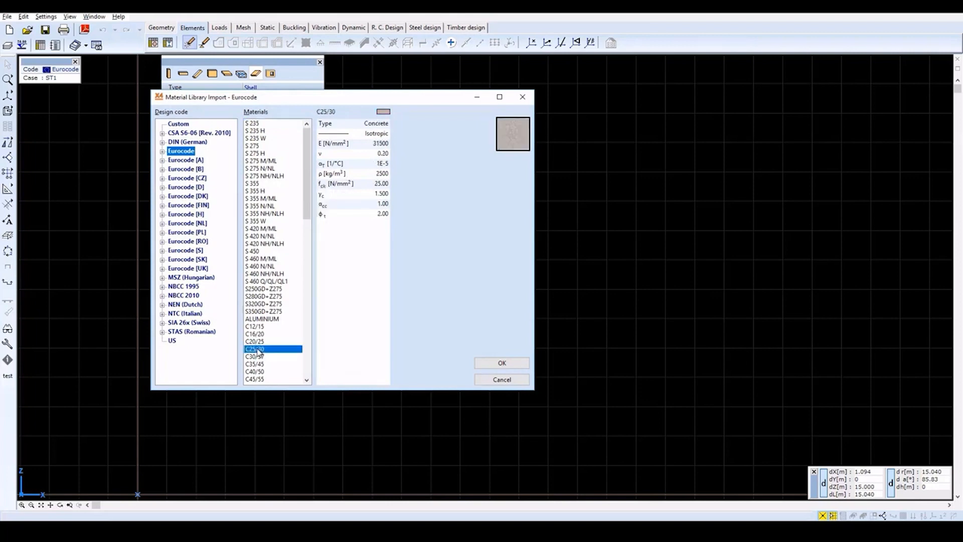
pyautogui.click(516, 364)
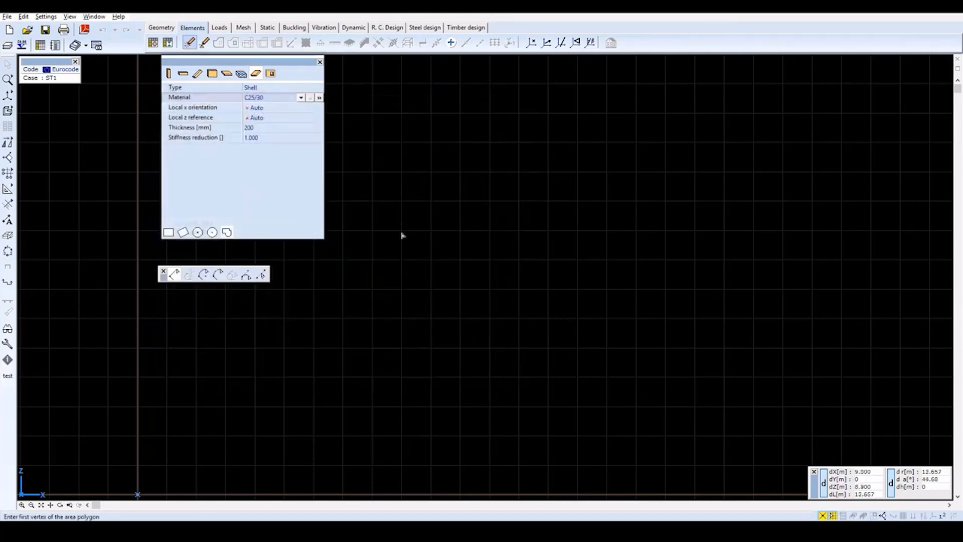
# Set the domain type to Membrane (plane stress) and choose the complex slab shape for its outline.
pyautogui.click(277, 88)
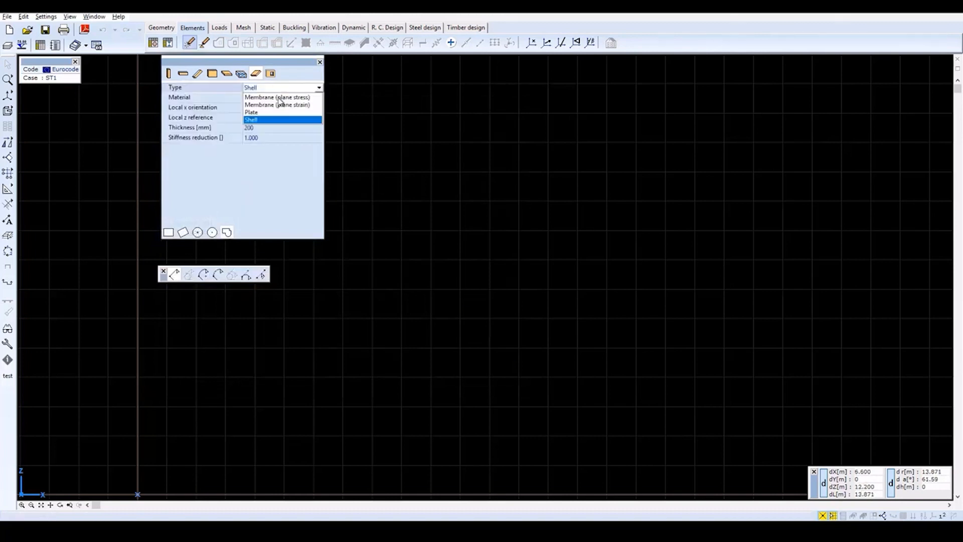
pyautogui.click(279, 97)
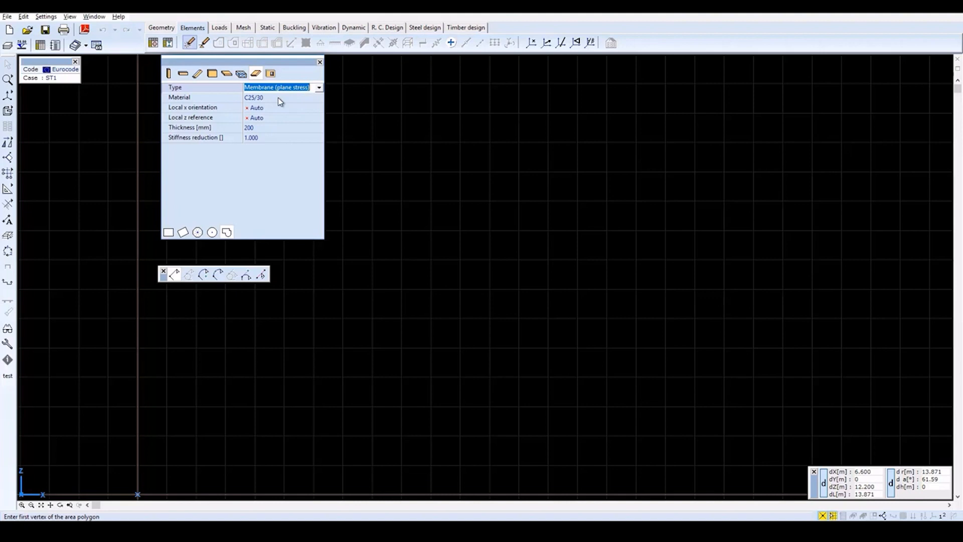
pyautogui.click(226, 232)
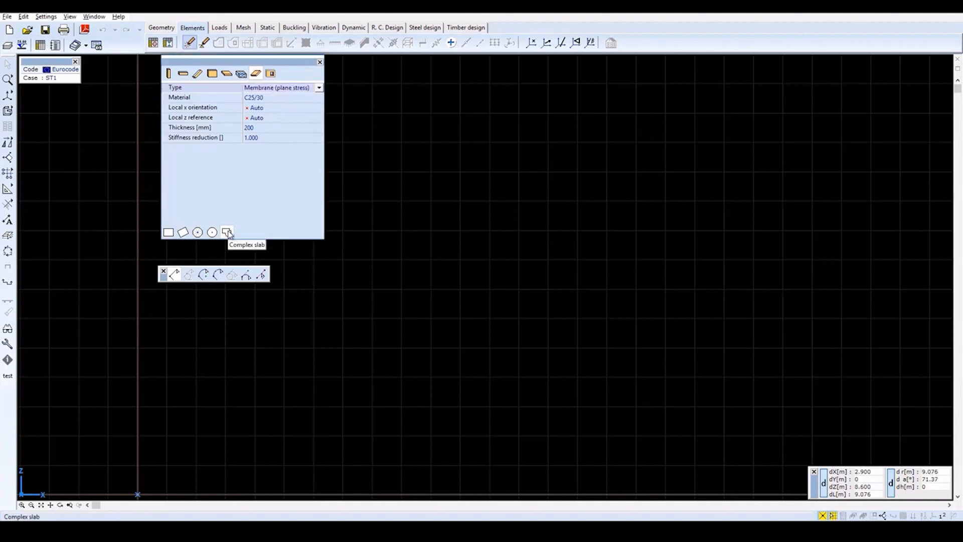
pyautogui.click(227, 233)
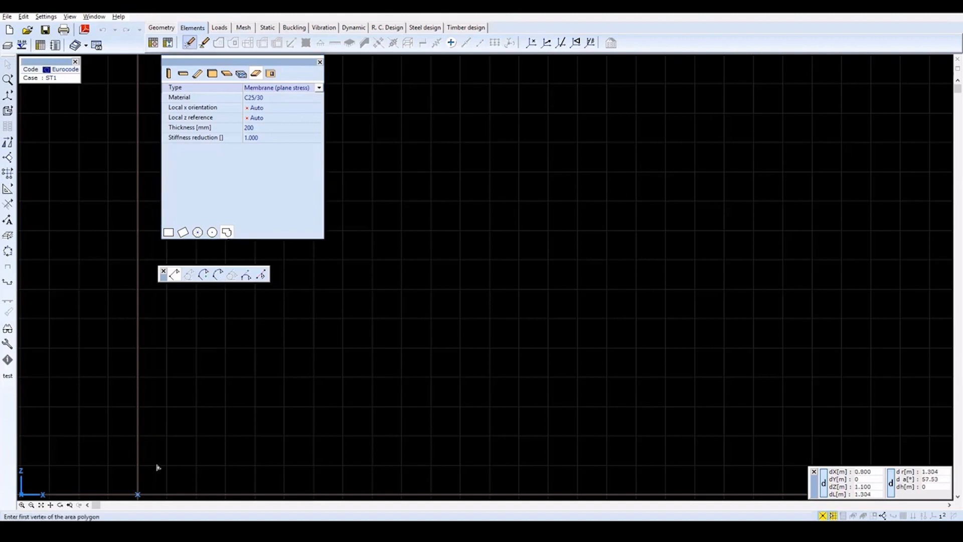
# Begin the domain polygon at the origin with a 1 m horizontal segment, followed by a segment of dX 0.8 m and dZ 3 m.
pyautogui.click(138, 495)
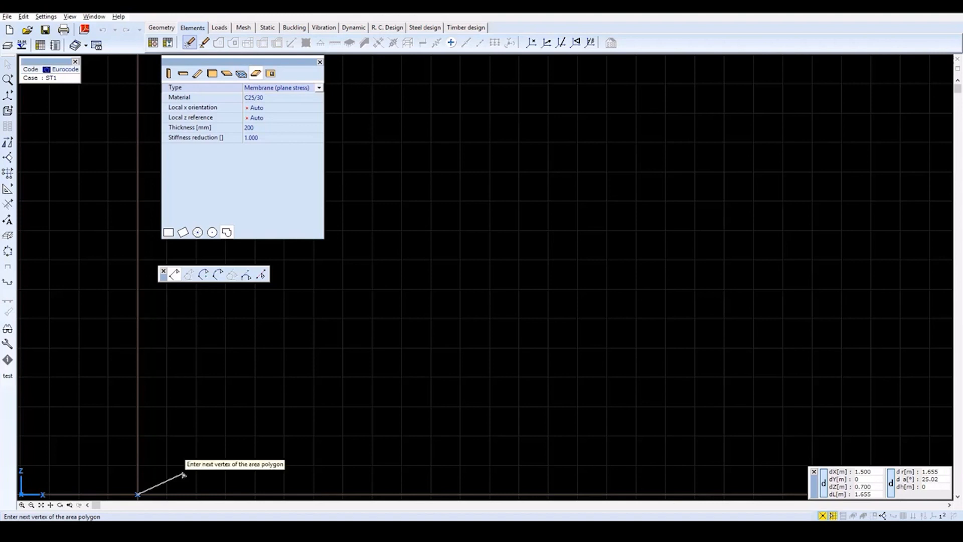
pyautogui.write('x')
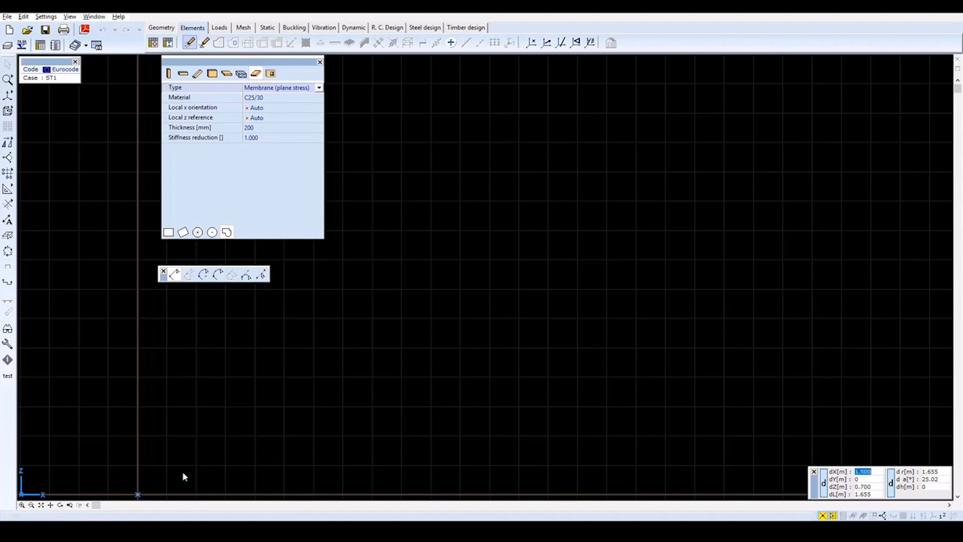
pyautogui.write('1')
pyautogui.write('z')
pyautogui.write('0')
pyautogui.press('Return')
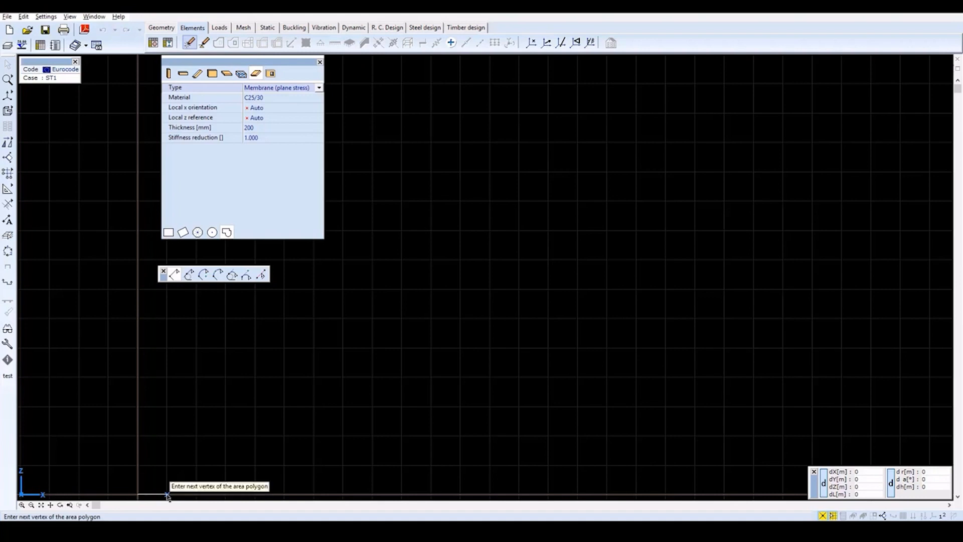
pyautogui.write('x')
pyautogui.write('0.8')
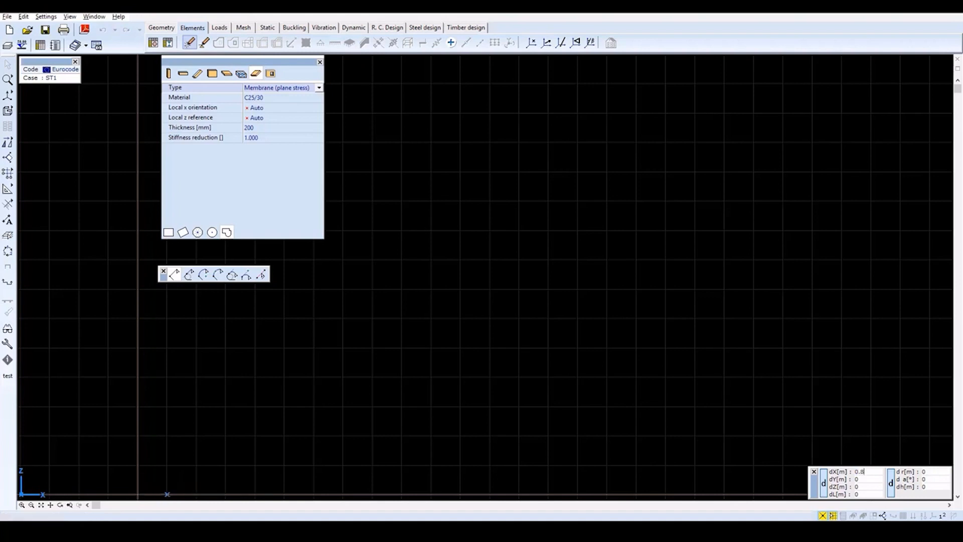
pyautogui.write('z')
pyautogui.write('3')
pyautogui.press('Return')
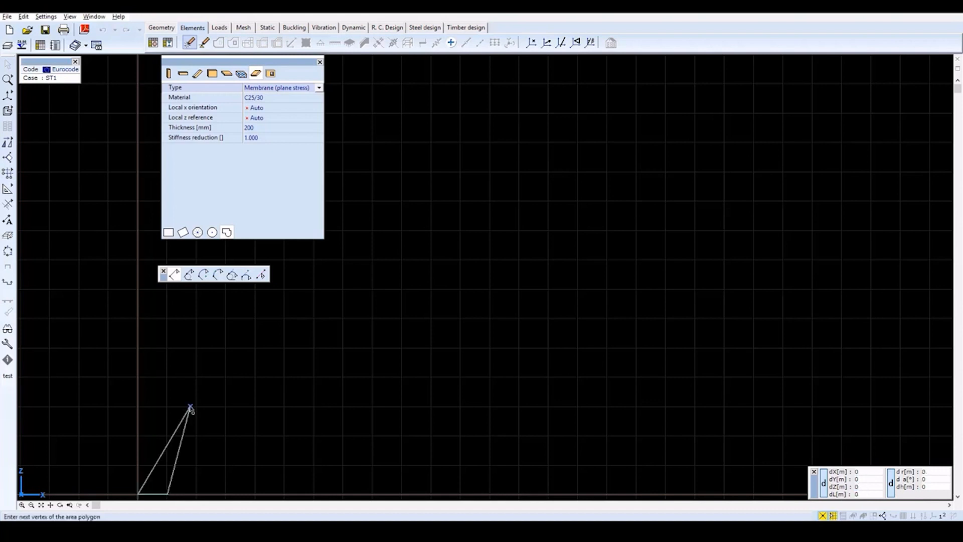
# Continue the polygon with an 8.4 m horizontal segment in X and a descending segment of dX 0.8 m and dZ -3 m.
pyautogui.press('Escape')
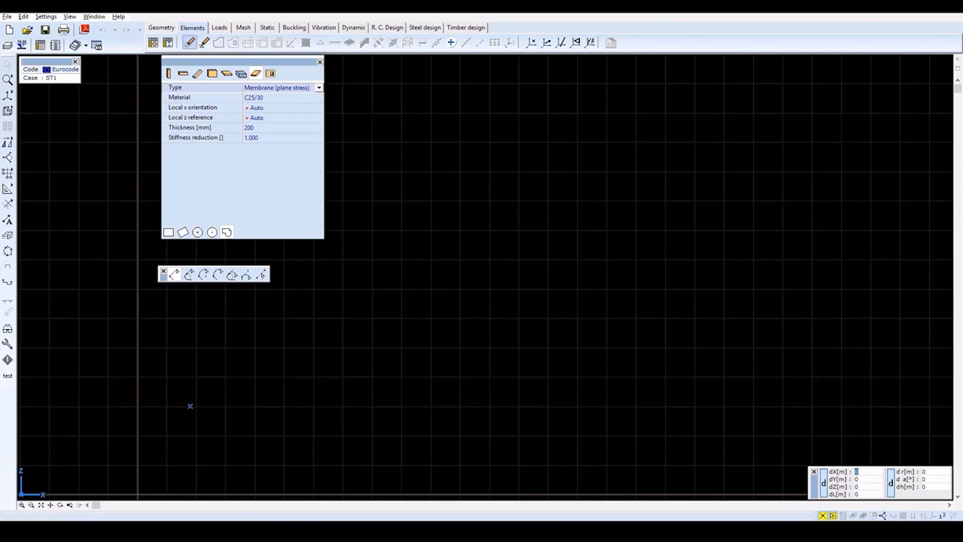
pyautogui.write('8.4')
pyautogui.press('Return')
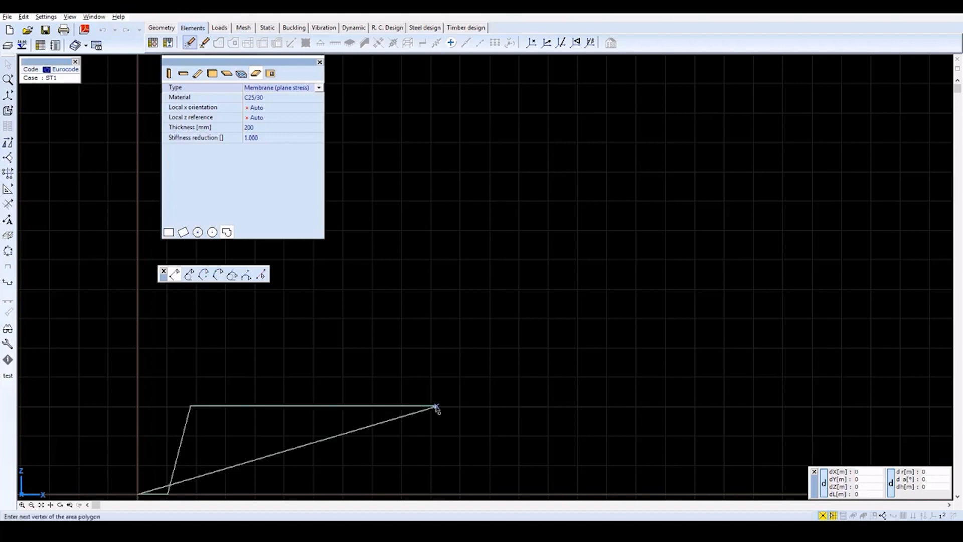
pyautogui.write('0.')
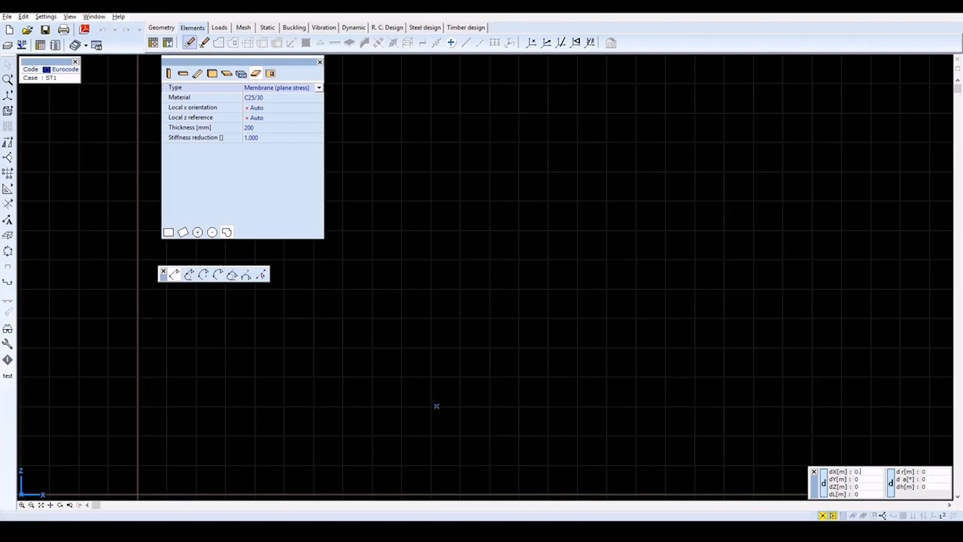
pyautogui.write('8')
pyautogui.press('Tab')
pyautogui.press('Tab')
pyautogui.write('-3')
pyautogui.press('Return')
# Complete the polygon with segments of 1 m in X, 6 m in Z and -12 m in X, and close the outline.
pyautogui.write('1')
pyautogui.press('Tab')
pyautogui.press('Tab')
pyautogui.press('Return')
pyautogui.write('6')
pyautogui.press('Return')
pyautogui.write('-12')
pyautogui.press('Return')
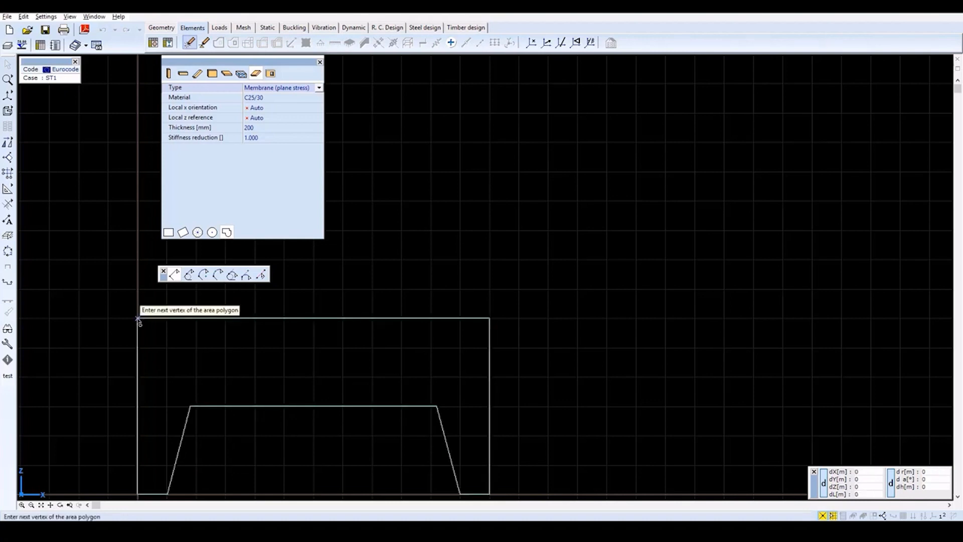
pyautogui.press('Return')
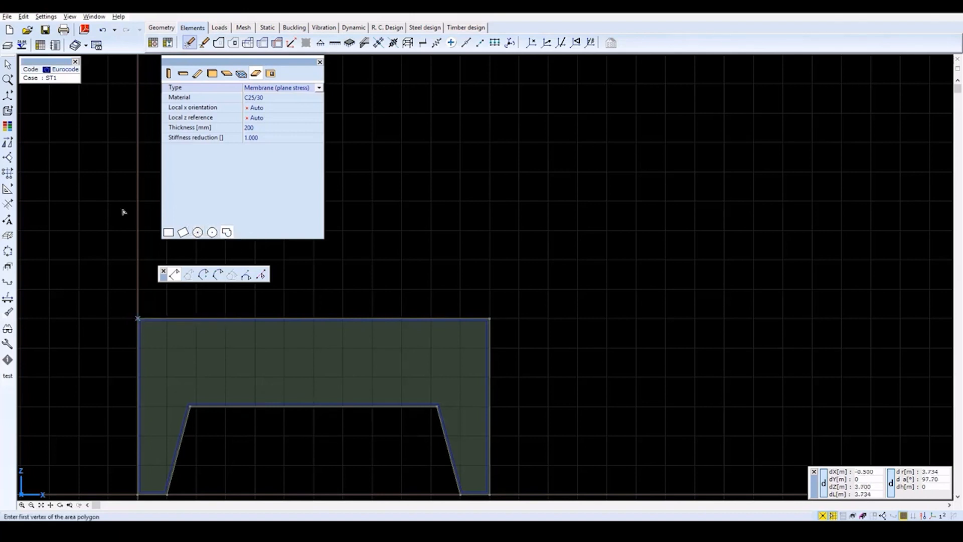
# Copy the wall's upper edge once, incrementally, 0.8 m downward (dZ -0.8 m) with its elements and no connected nodes.
pyautogui.moveTo(9, 144)
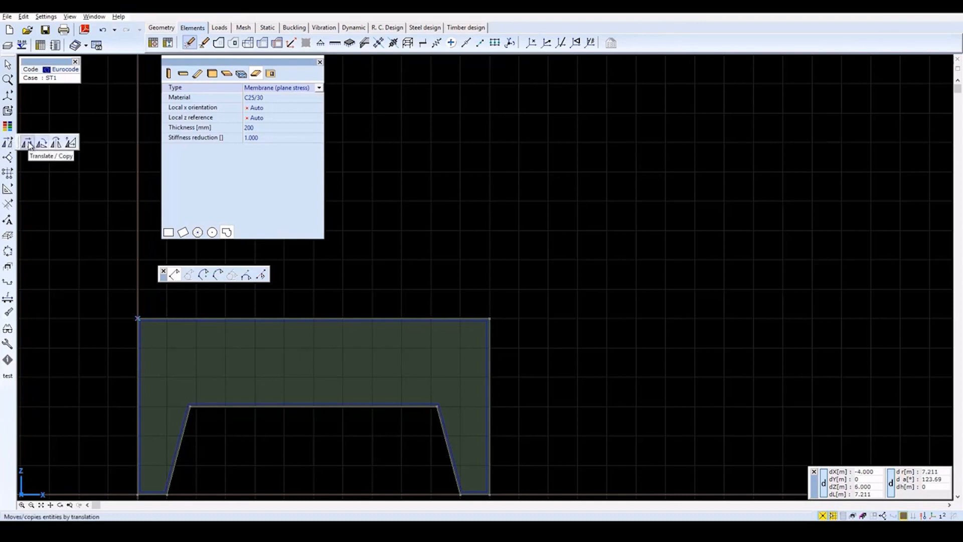
pyautogui.click(27, 144)
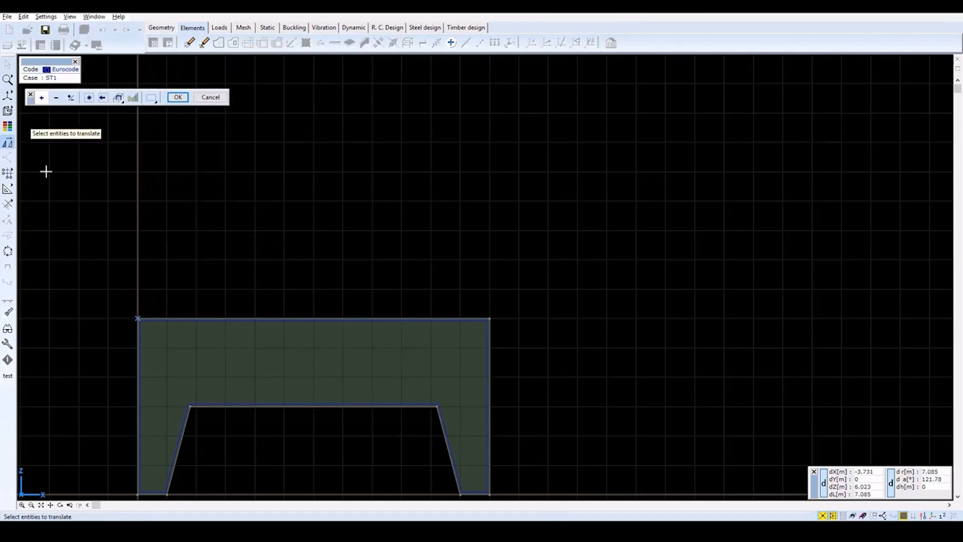
pyautogui.click(240, 319)
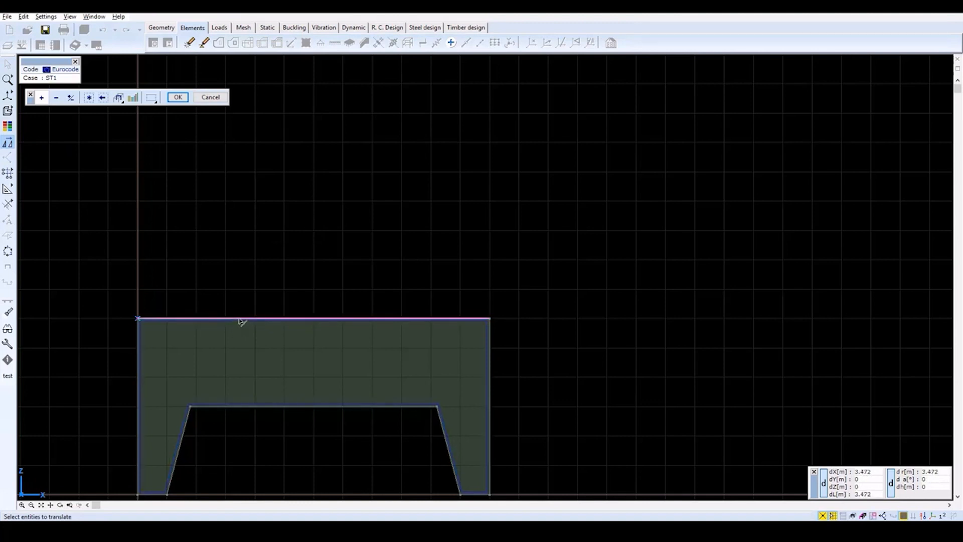
pyautogui.click(177, 98)
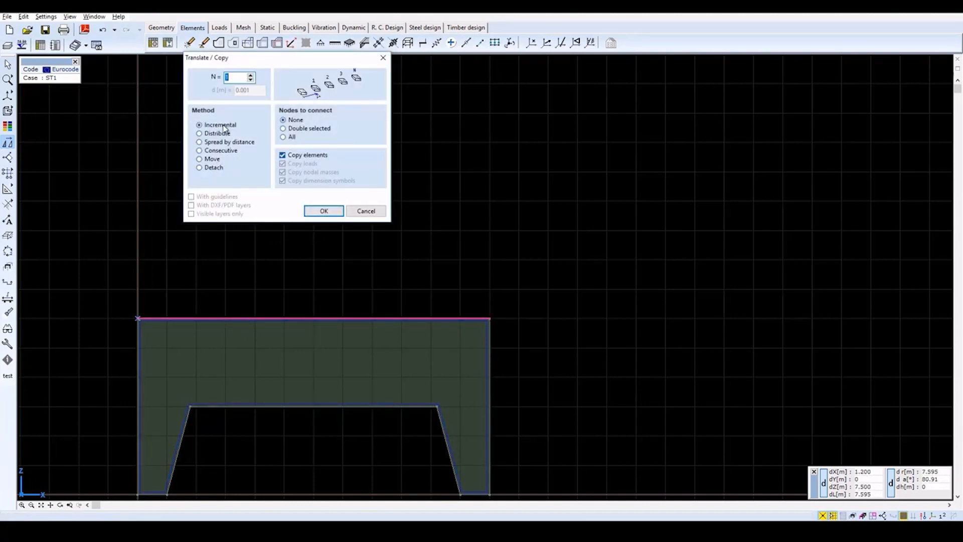
pyautogui.click(327, 213)
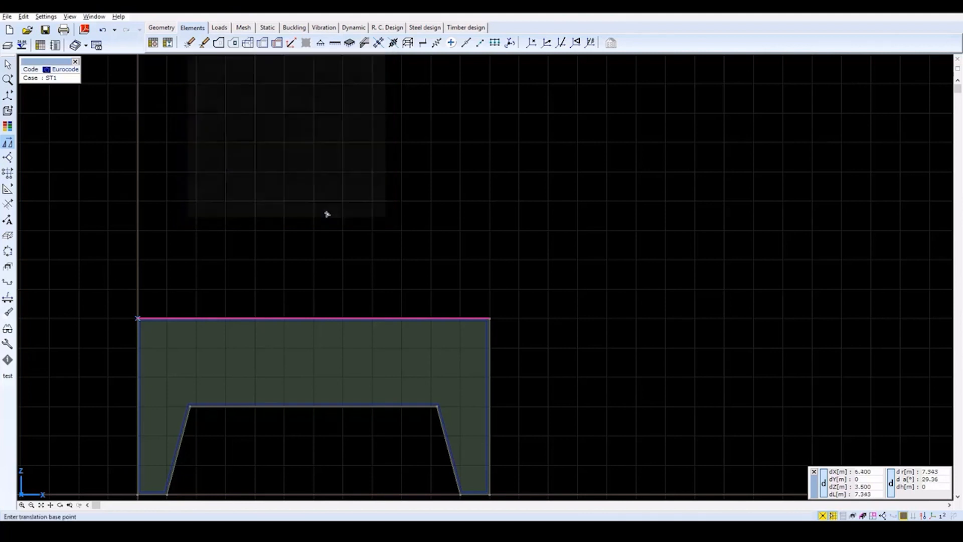
pyautogui.click(315, 320)
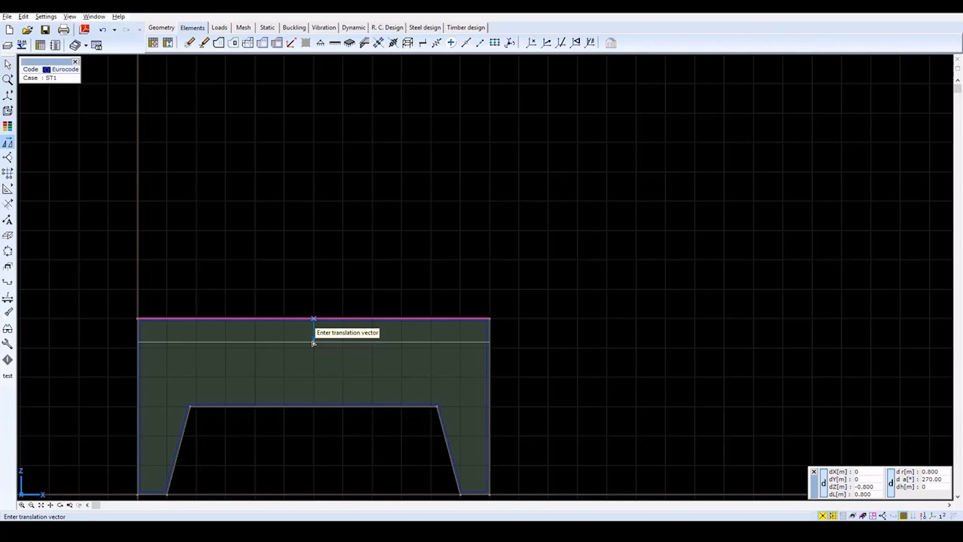
pyautogui.click(314, 343)
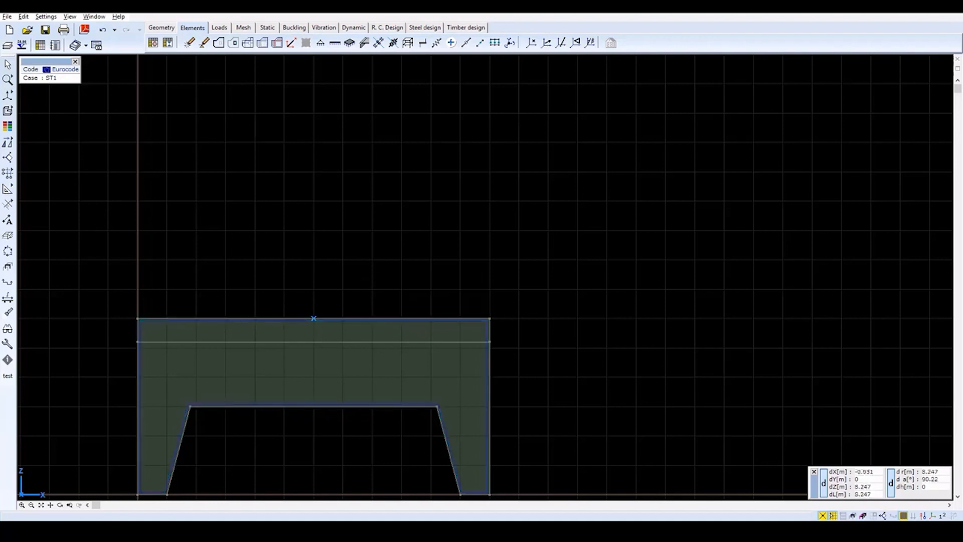
# Generate a triangular mesh on the wall domain with an average element size of 0.7 m and uniform contour division.
pyautogui.click(244, 28)
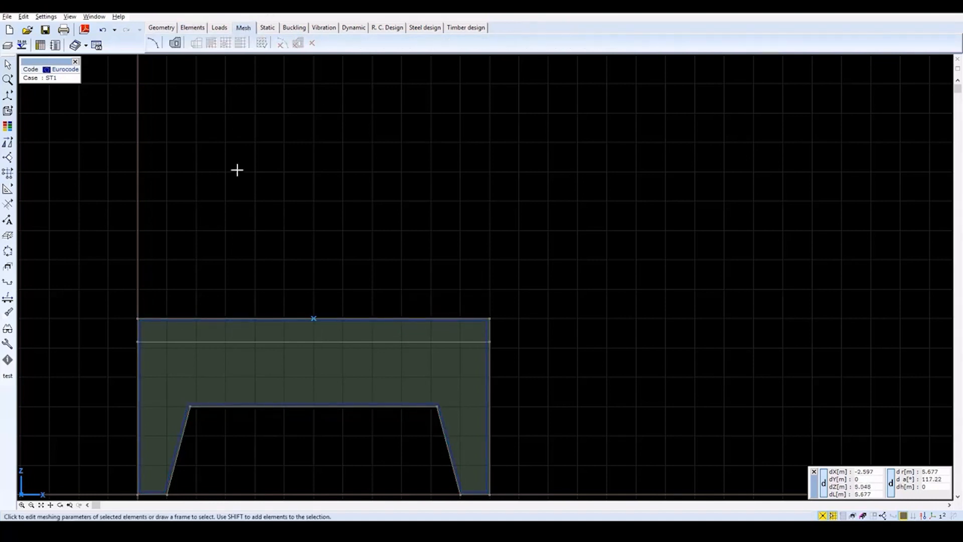
pyautogui.click(176, 43)
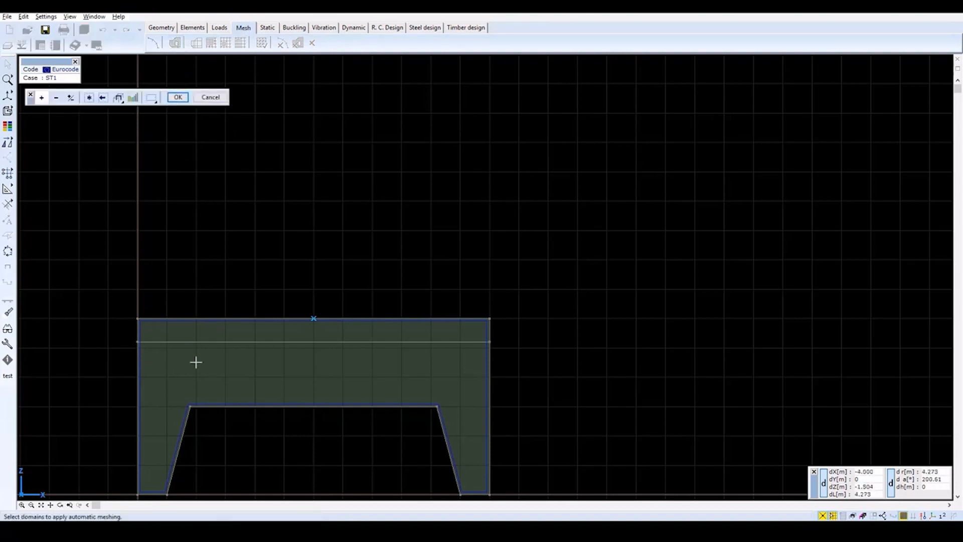
pyautogui.click(203, 324)
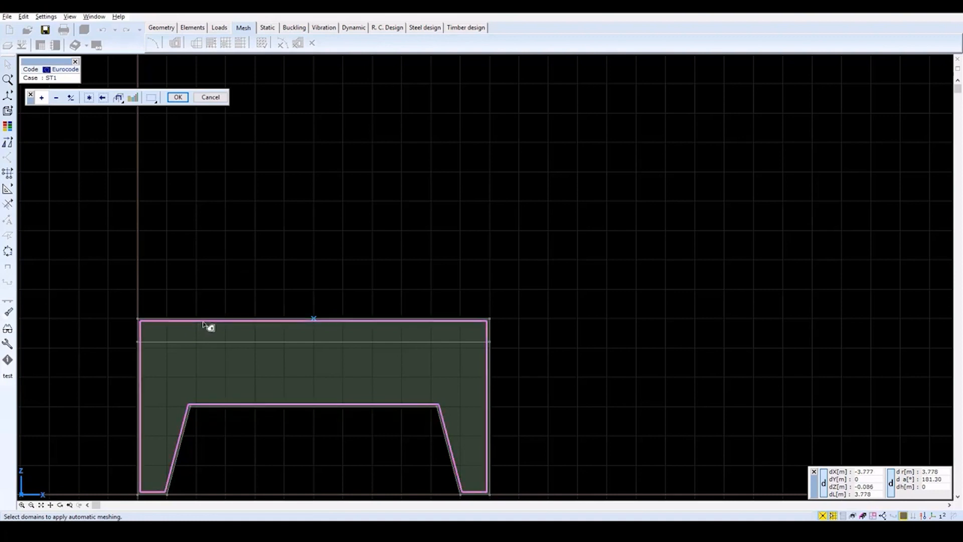
pyautogui.click(179, 98)
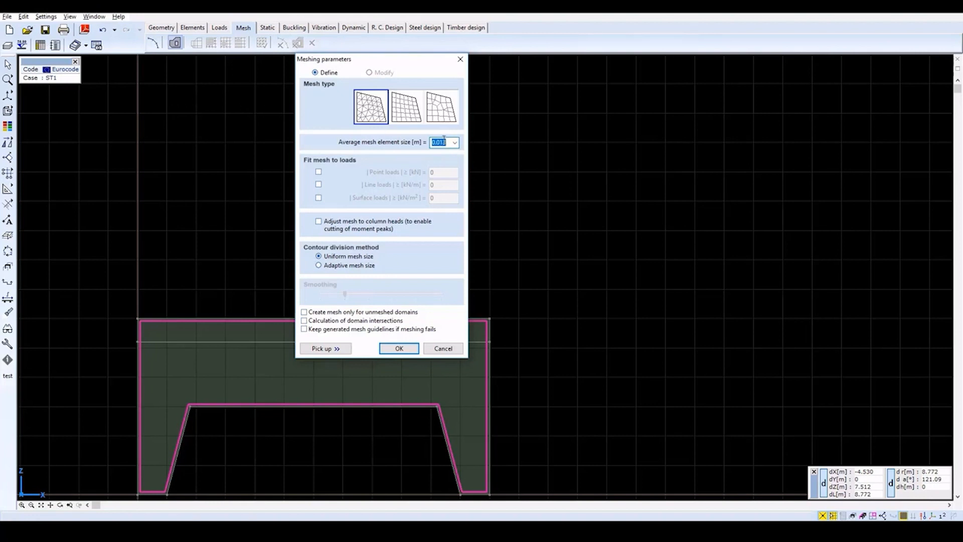
pyautogui.write('0.7')
pyautogui.click(399, 349)
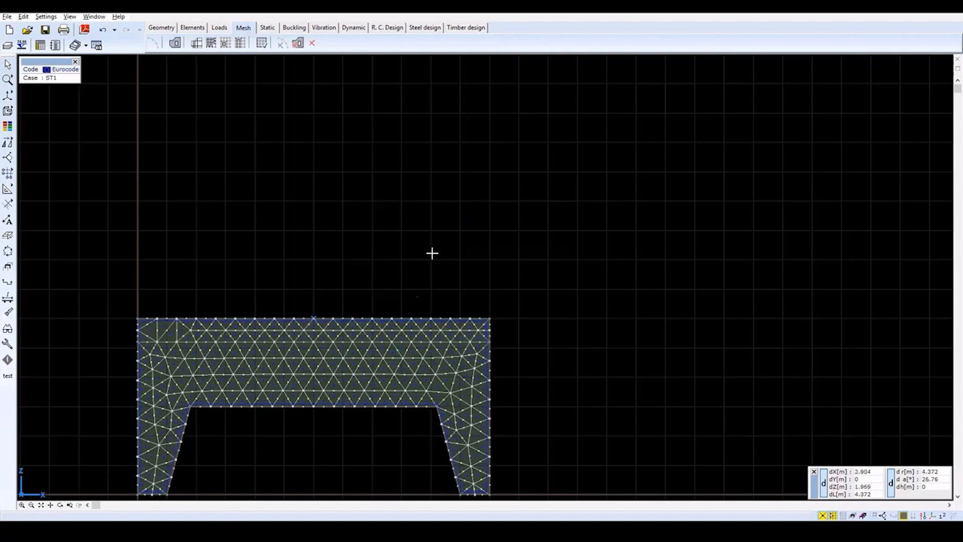
pyautogui.click(41, 505)
pyautogui.scroll(-2, 501, 285)
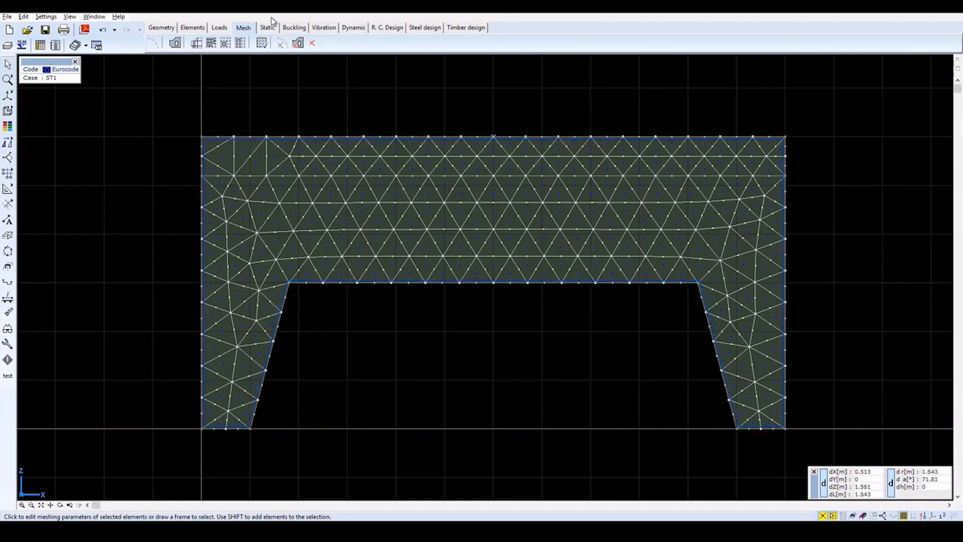
# Define global line supports on the bottom edges of both wall legs, with the Ry, Rxx, Ryy and Rzz stiffnesses set to 0.
pyautogui.click(192, 28)
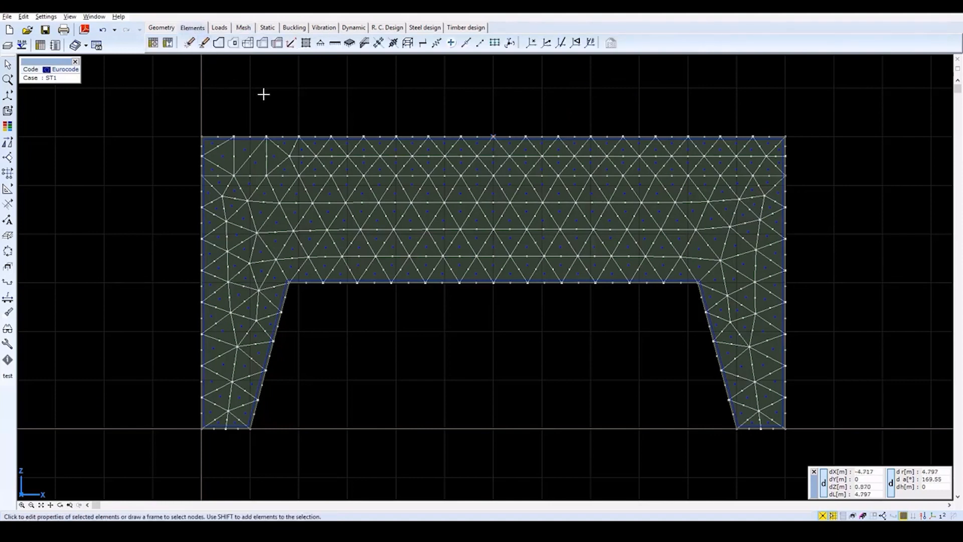
pyautogui.click(338, 43)
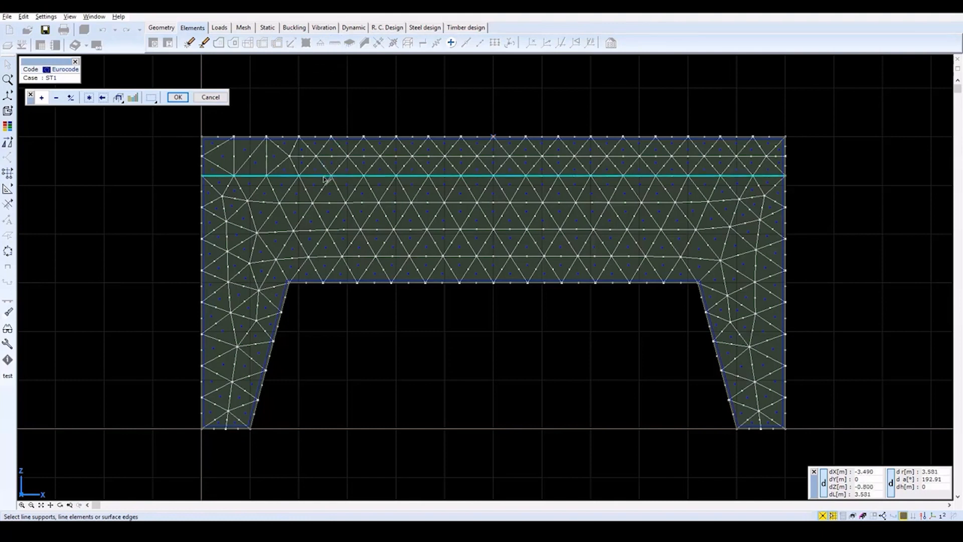
pyautogui.click(231, 429)
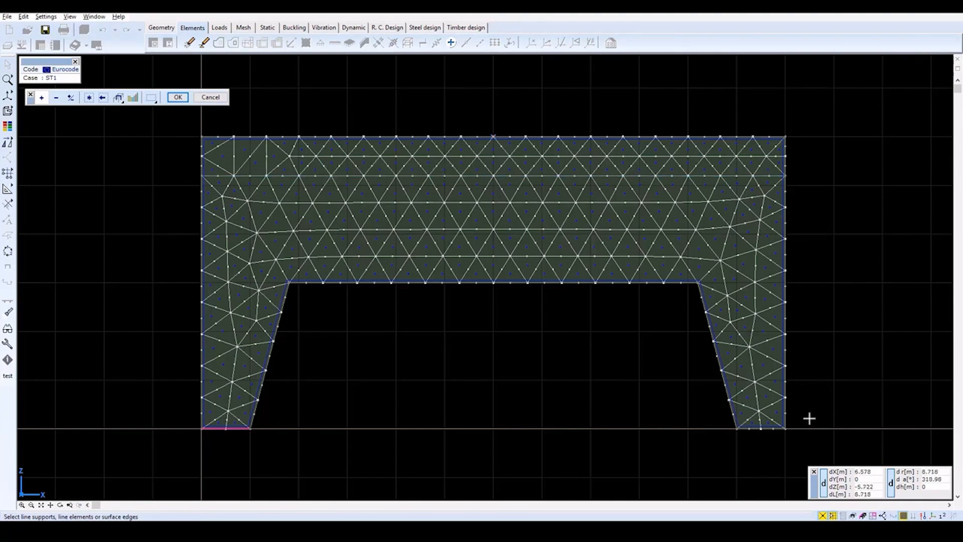
pyautogui.click(782, 430)
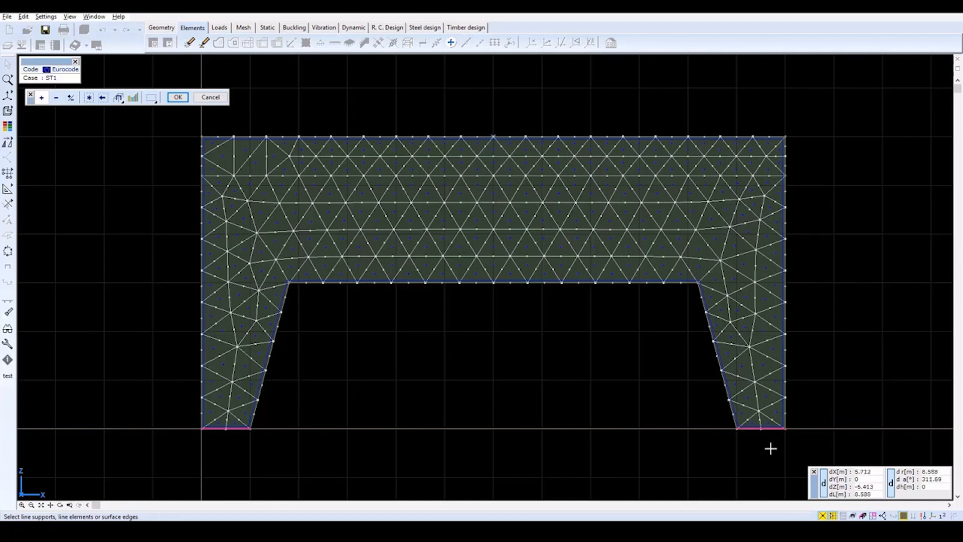
pyautogui.click(177, 97)
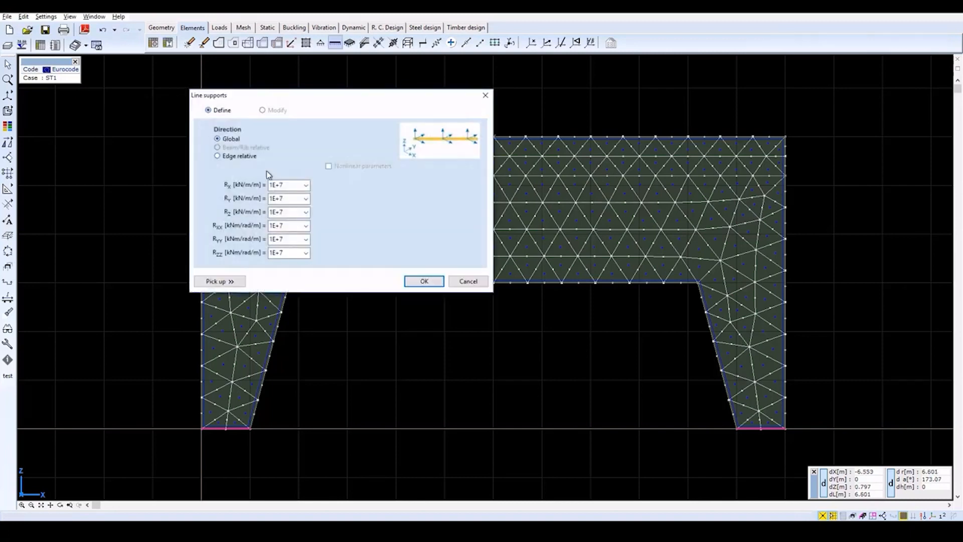
pyautogui.doubleClick(290, 197)
pyautogui.click(306, 199)
pyautogui.click(306, 213)
pyautogui.click(306, 226)
pyautogui.click(307, 239)
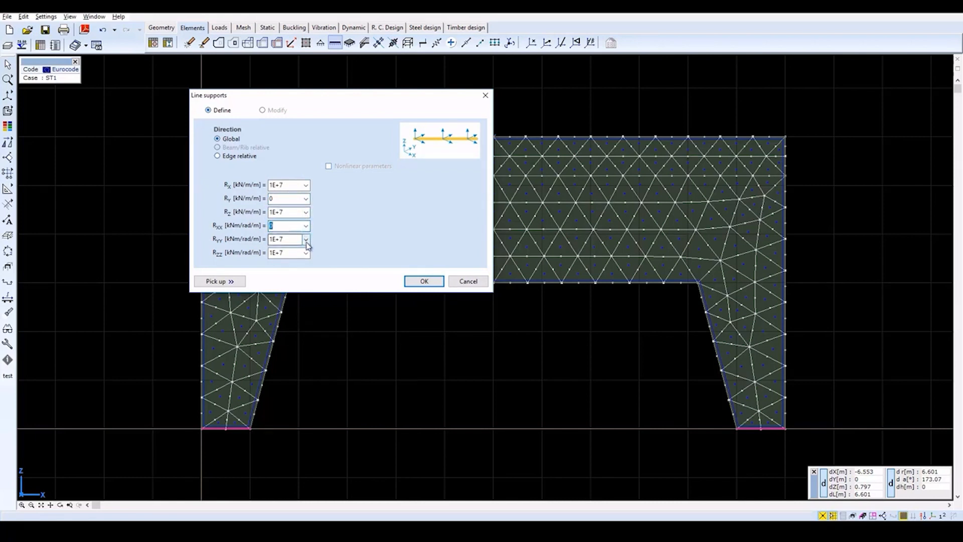
pyautogui.click(306, 239)
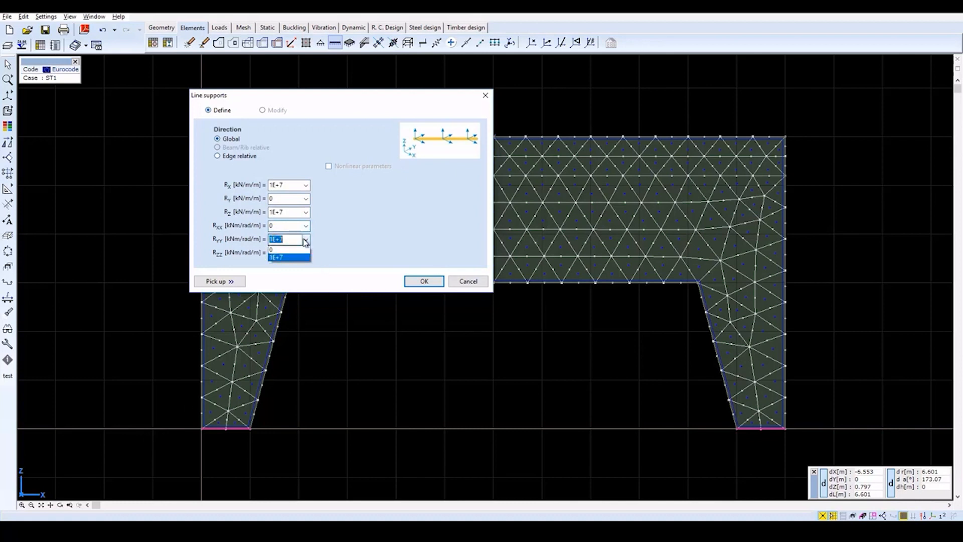
pyautogui.click(302, 249)
pyautogui.click(305, 253)
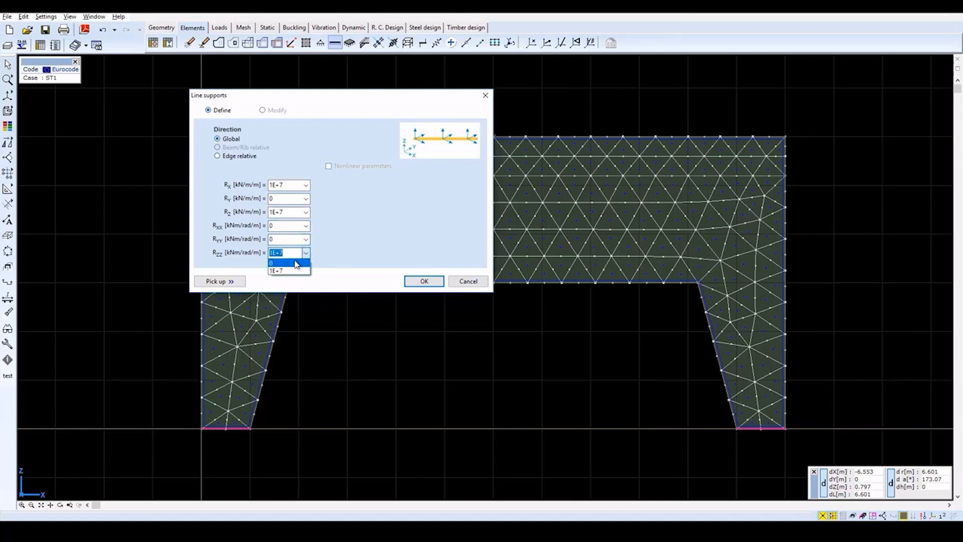
pyautogui.click(297, 264)
pyautogui.click(422, 282)
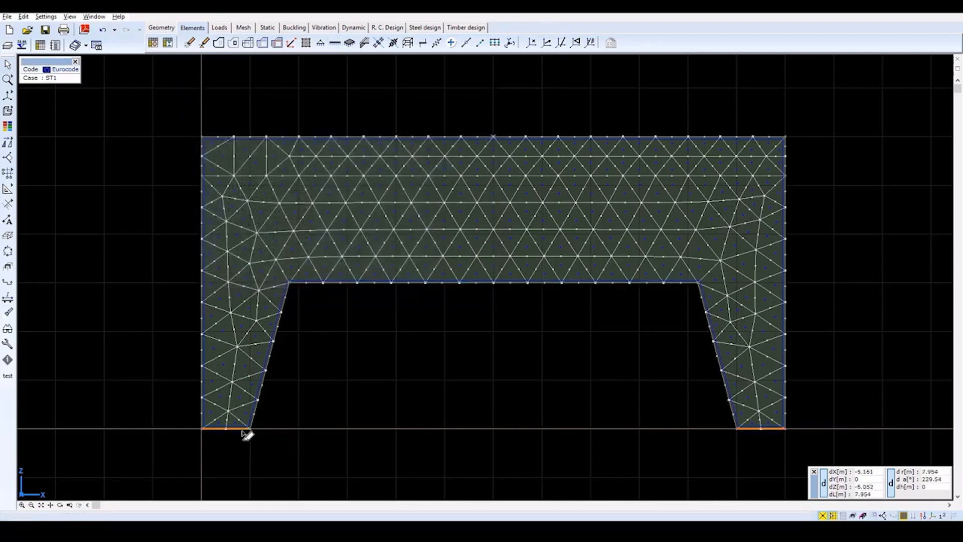
pyautogui.moveTo(243, 430)
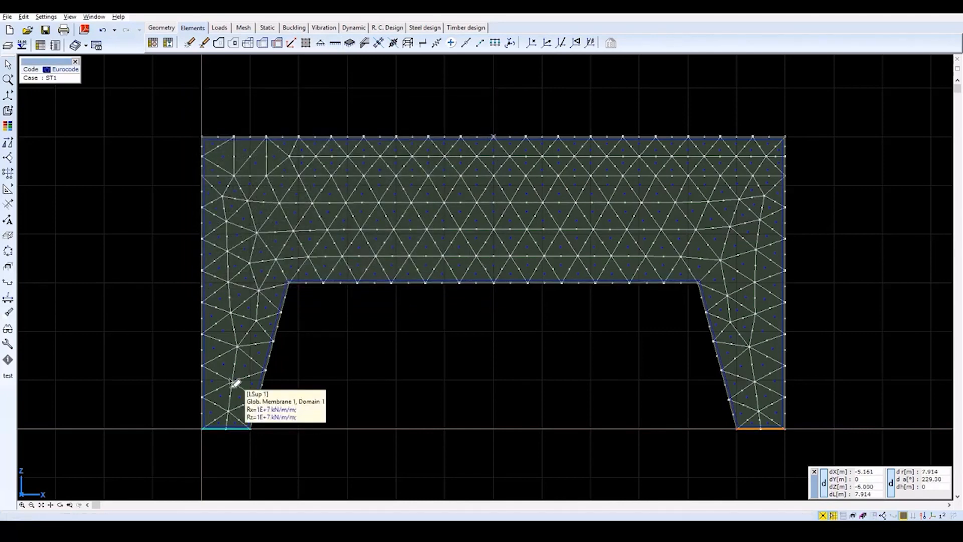
# Apply a local membrane edge load of py = 50 kN/m along the internal line 0.8 m below the wall's upper edge.
pyautogui.click(223, 29)
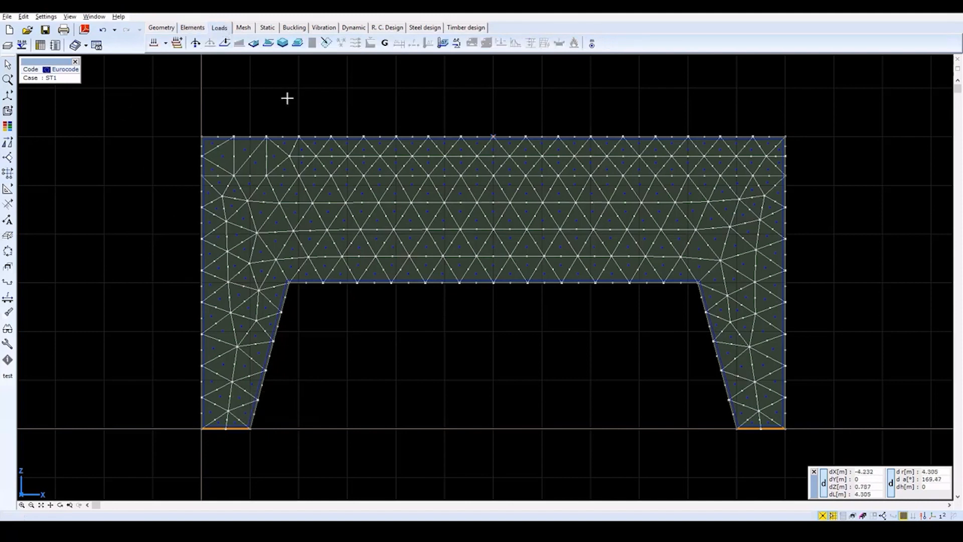
pyautogui.click(253, 43)
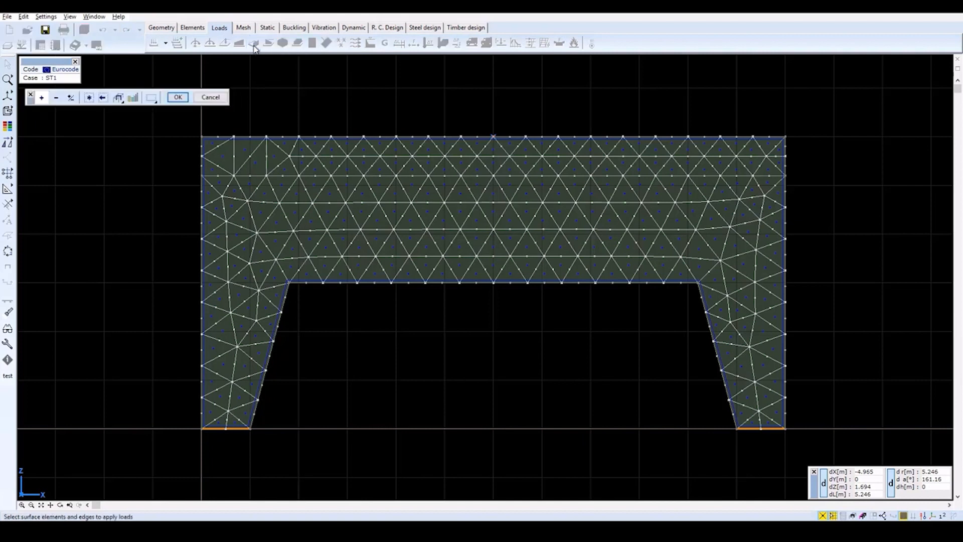
pyautogui.click(322, 176)
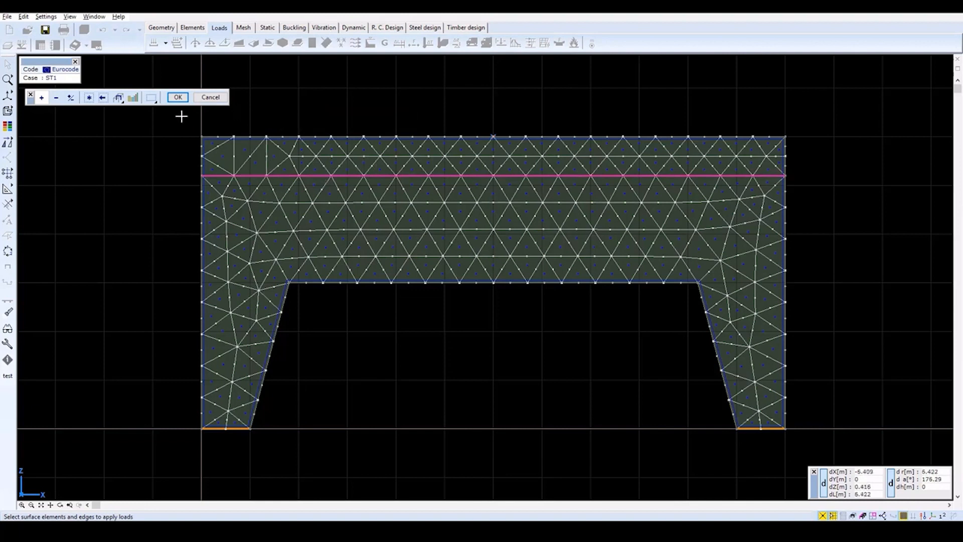
pyautogui.click(179, 99)
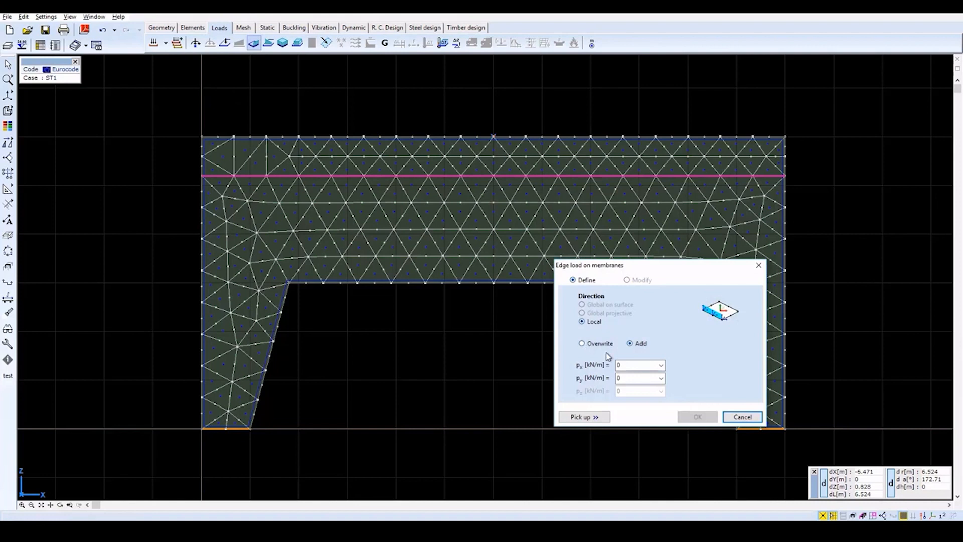
pyautogui.doubleClick(632, 378)
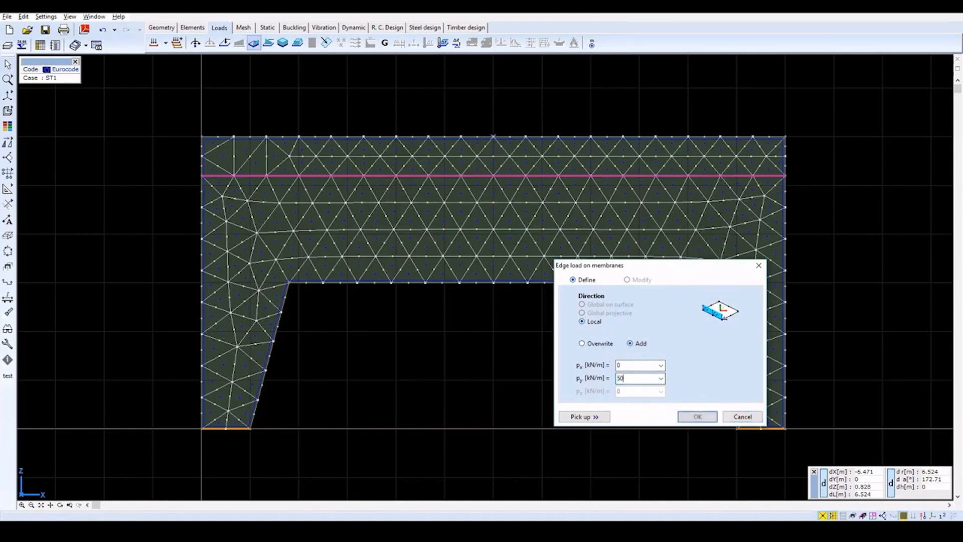
pyautogui.write('50')
pyautogui.click(697, 417)
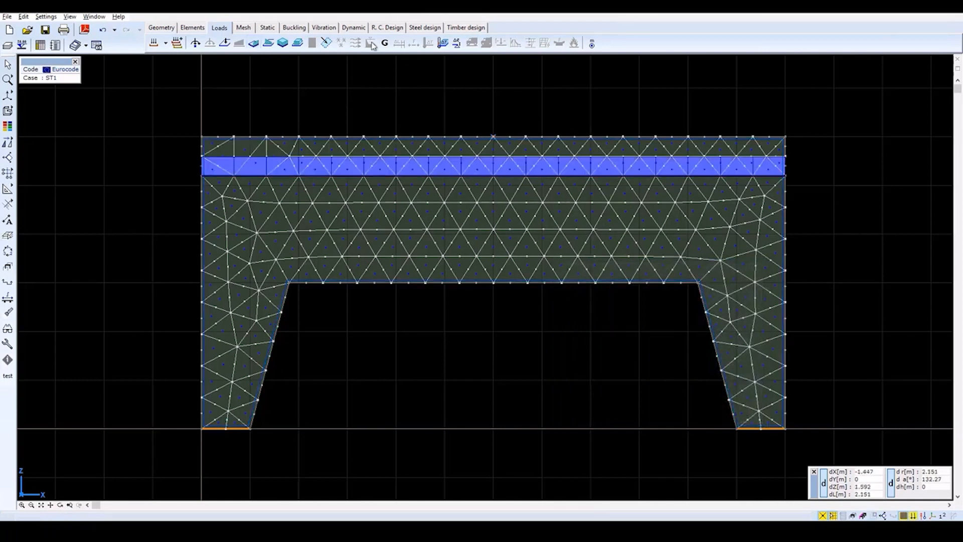
# Run the linear static analysis with nodal degrees of freedom set automatically for a membrane in the X-Z plane.
pyautogui.click(268, 28)
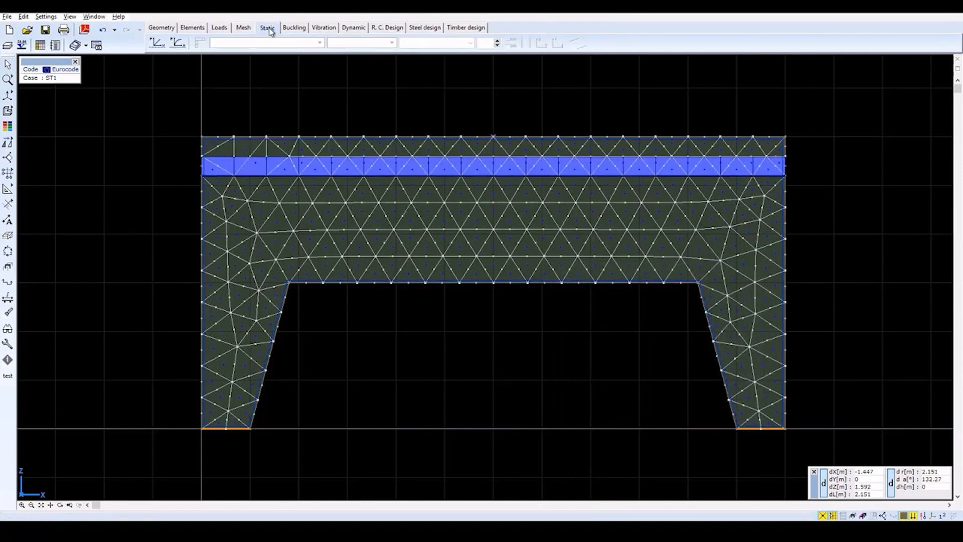
pyautogui.click(156, 45)
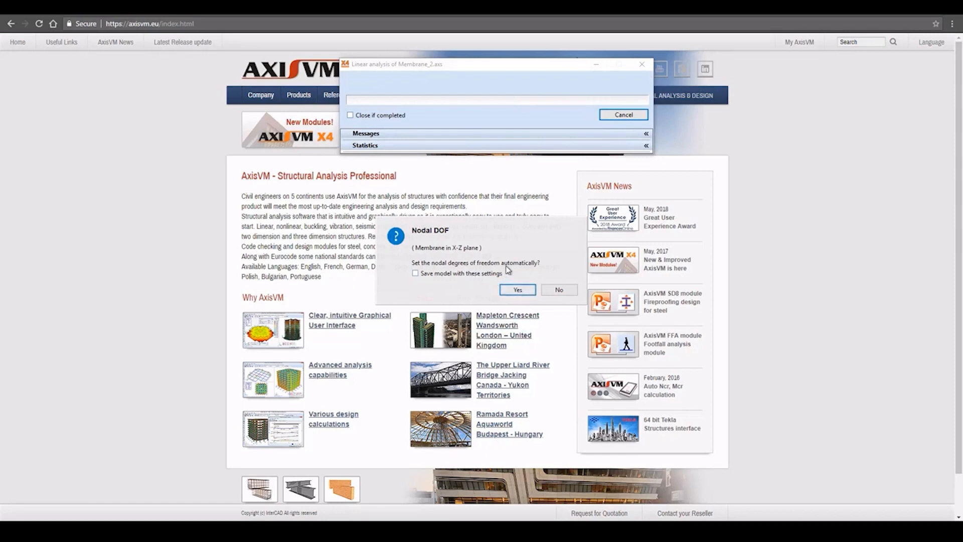
pyautogui.click(524, 291)
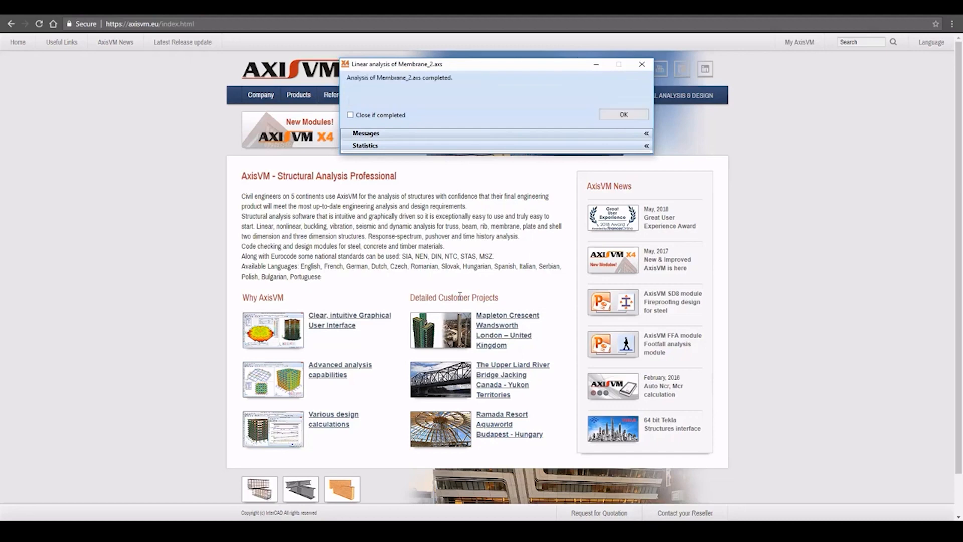
pyautogui.click(621, 116)
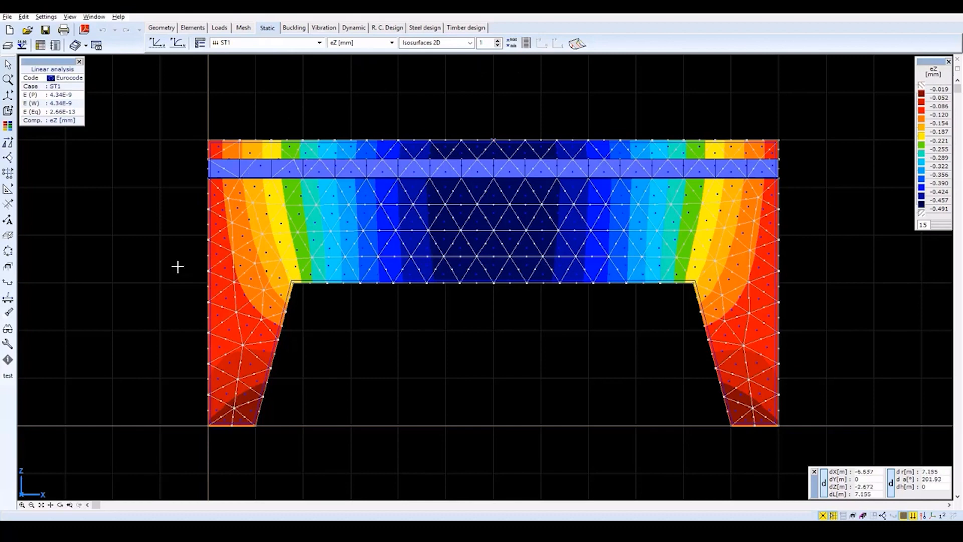
# Hide all load symbols and the surface center symbols in the results display.
pyautogui.click(8, 343)
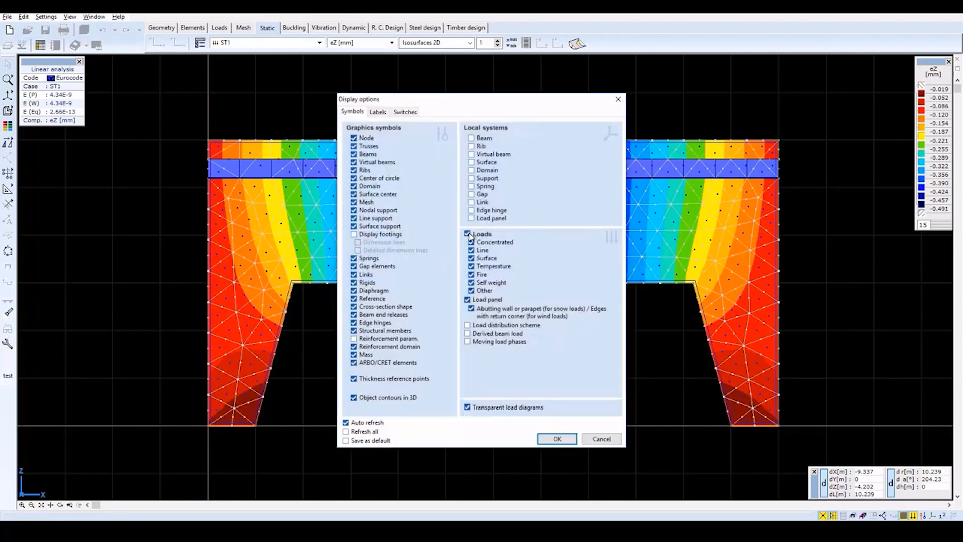
pyautogui.click(467, 234)
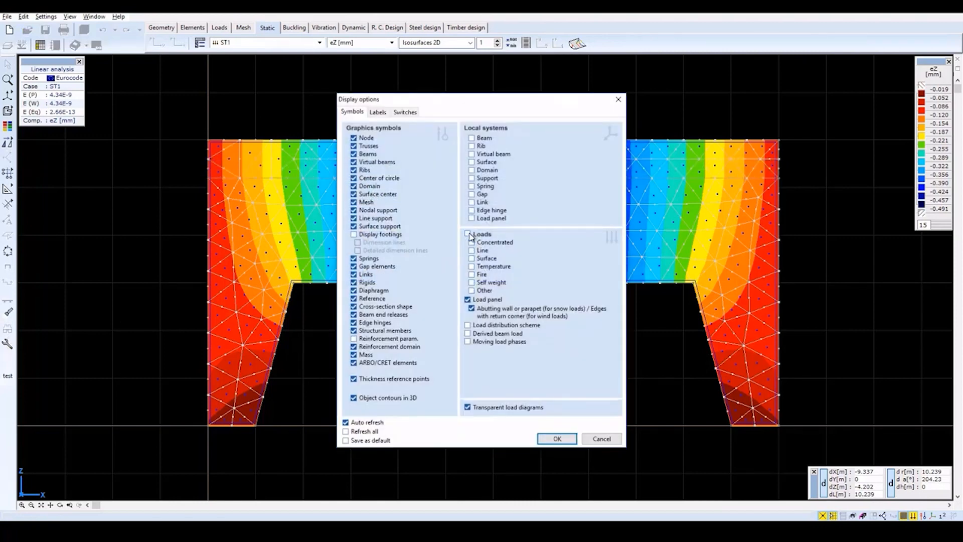
pyautogui.click(558, 439)
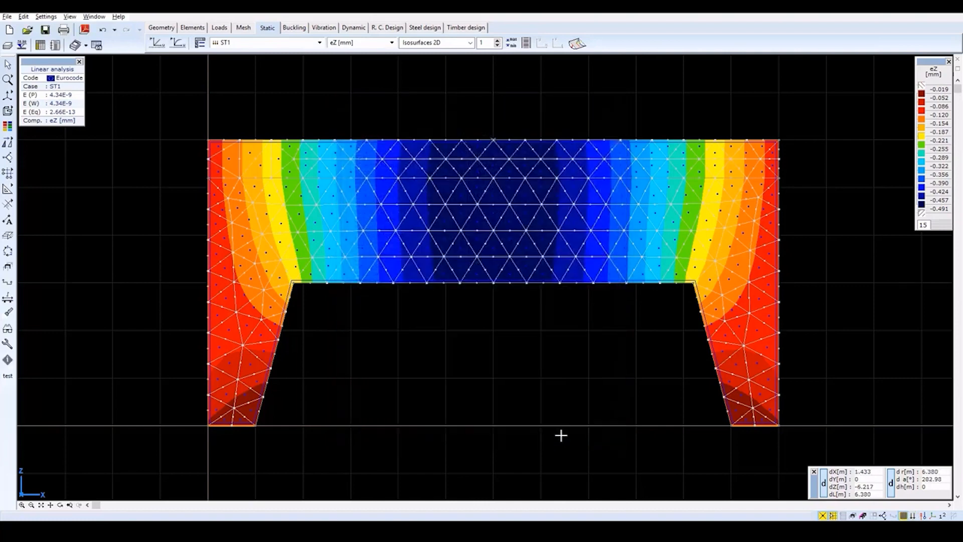
pyautogui.click(8, 328)
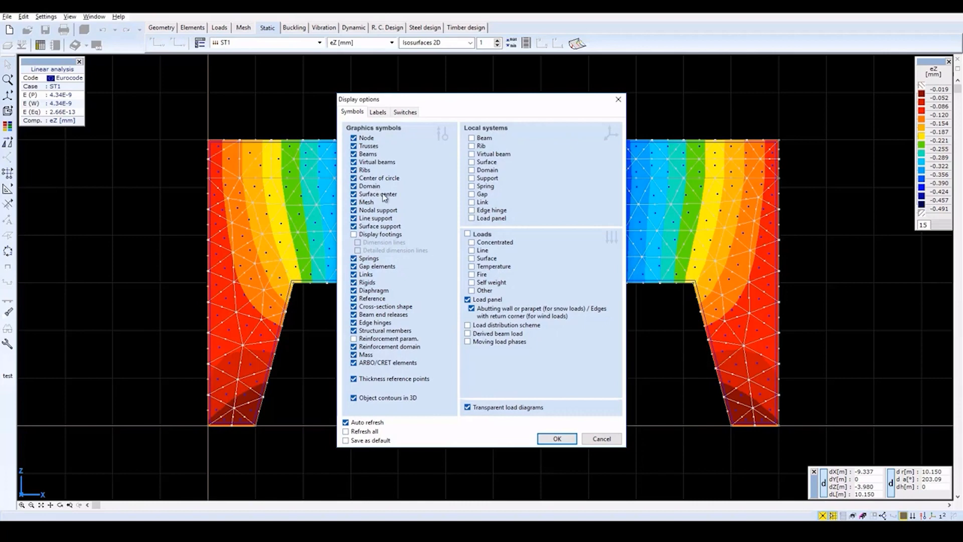
pyautogui.click(561, 439)
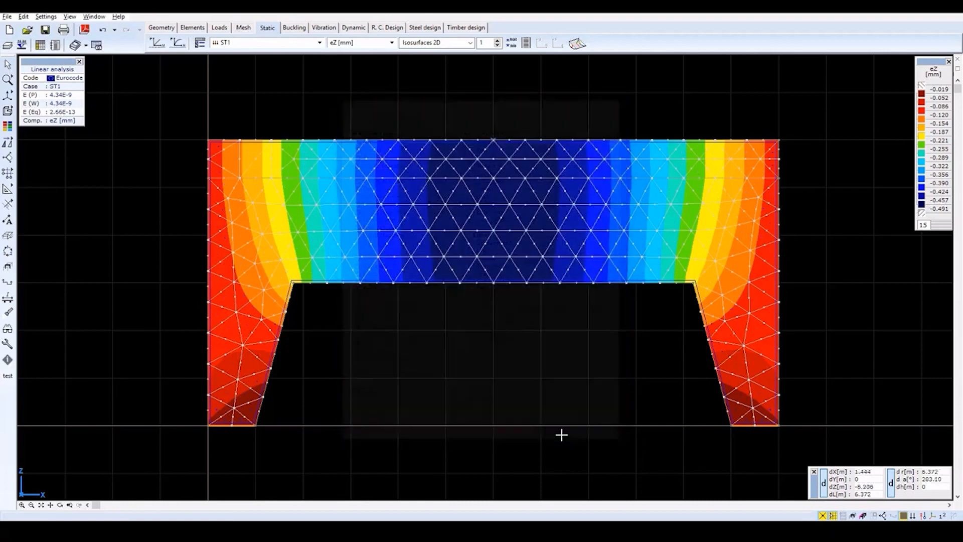
# Display the surface internal force nx on the wall.
pyautogui.click(393, 44)
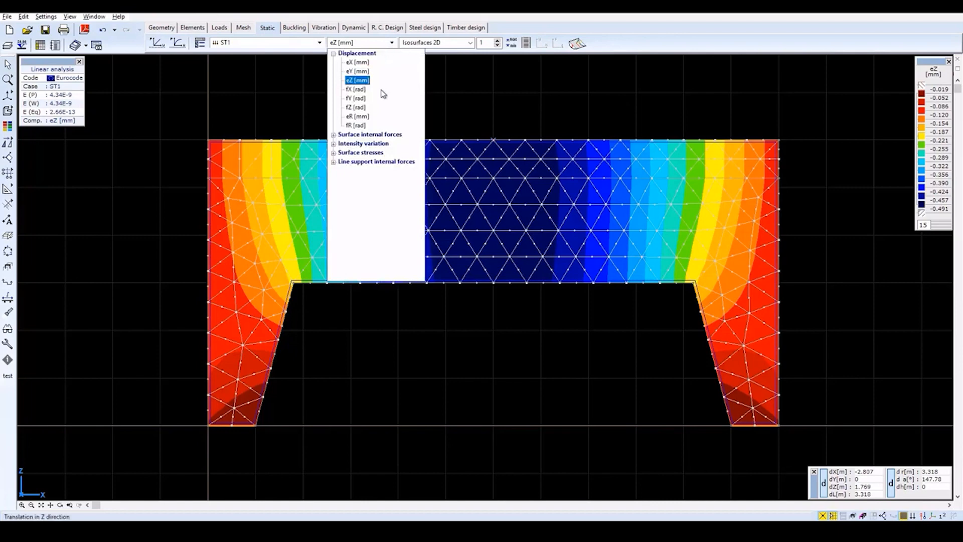
pyautogui.click(378, 135)
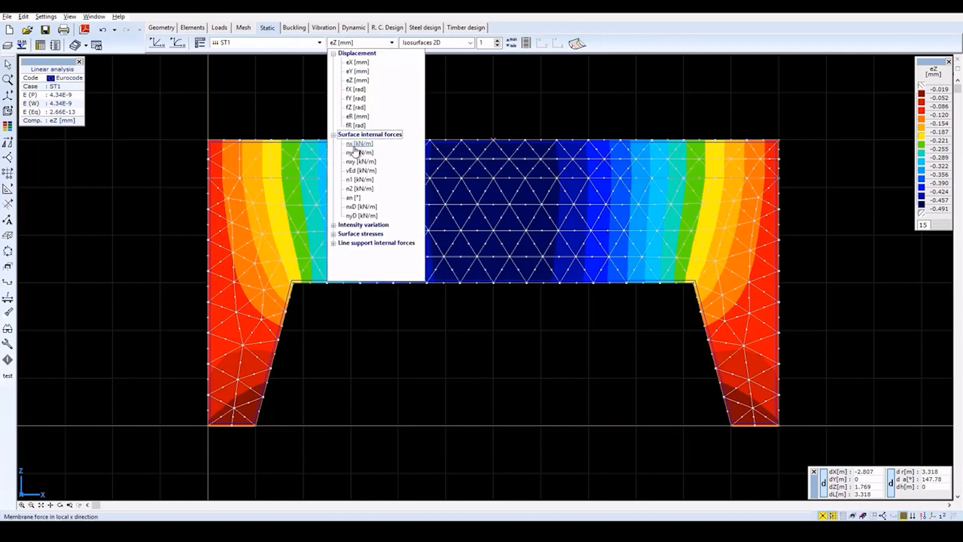
pyautogui.click(359, 144)
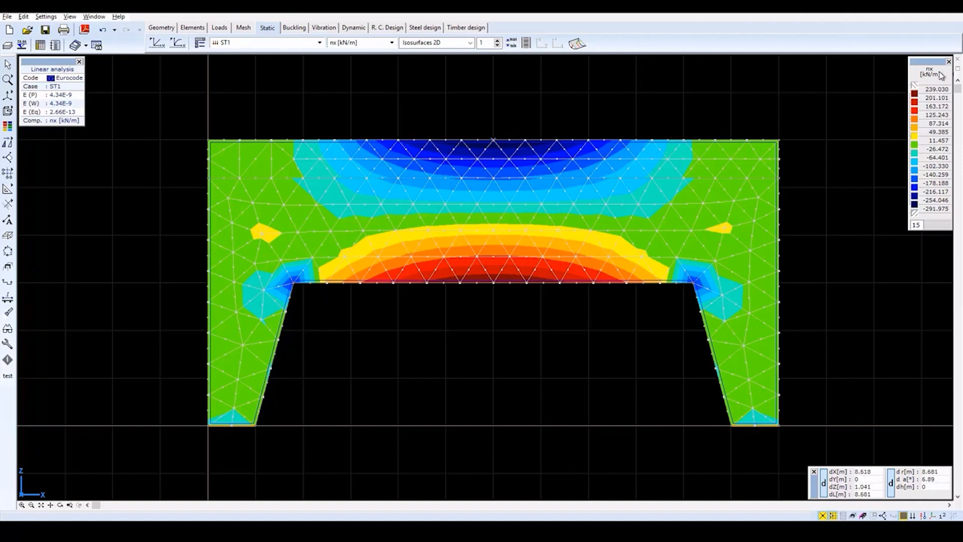
# Locate the model's minimum and maximum nx surface force values.
pyautogui.click(516, 44)
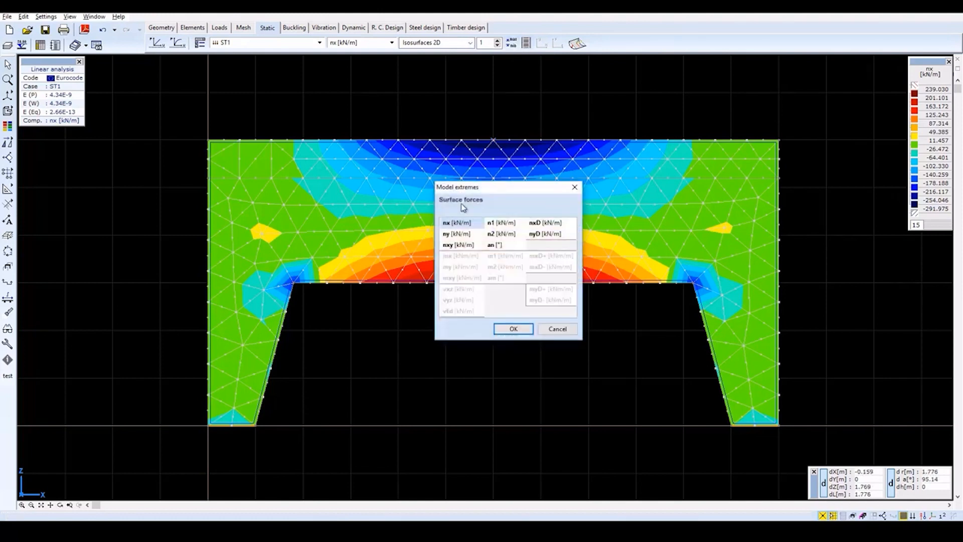
pyautogui.click(514, 329)
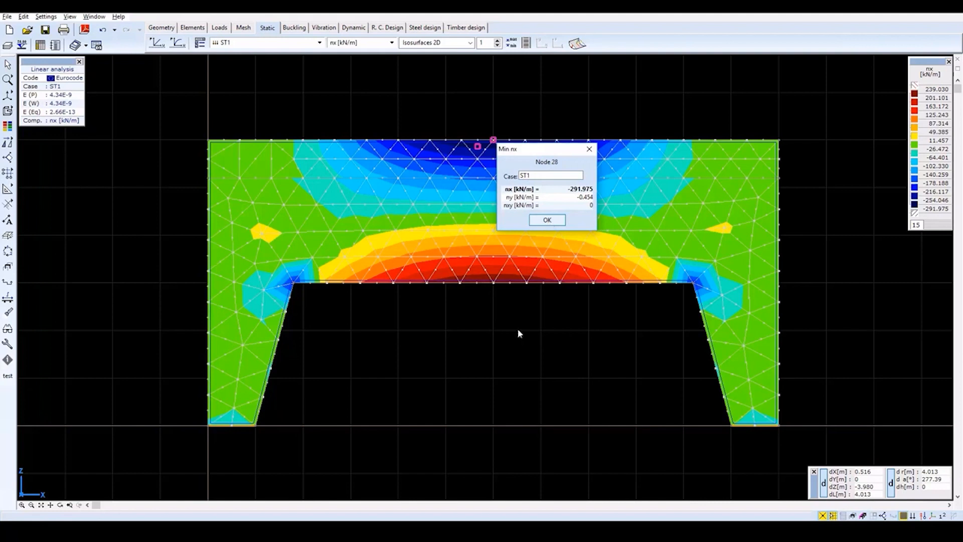
pyautogui.press('Return')
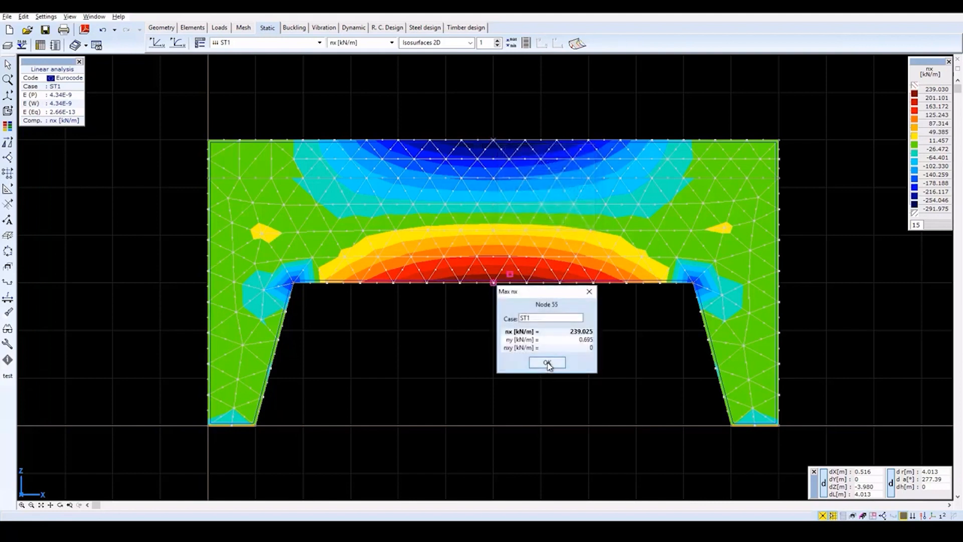
pyautogui.click(547, 363)
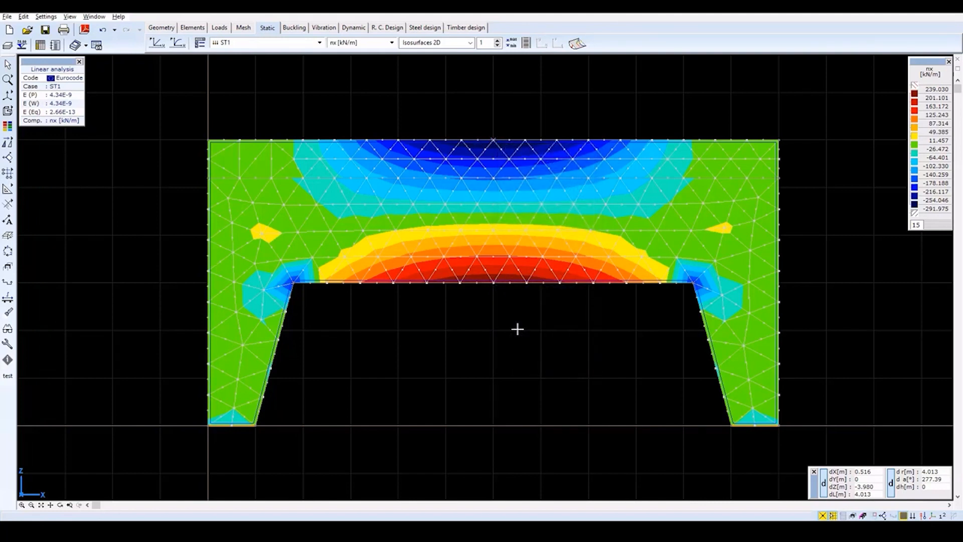
# Set the nx color legend to 10 levels with auto-interpolated values and a lowest limit of -100.
pyautogui.rightClick(931, 75)
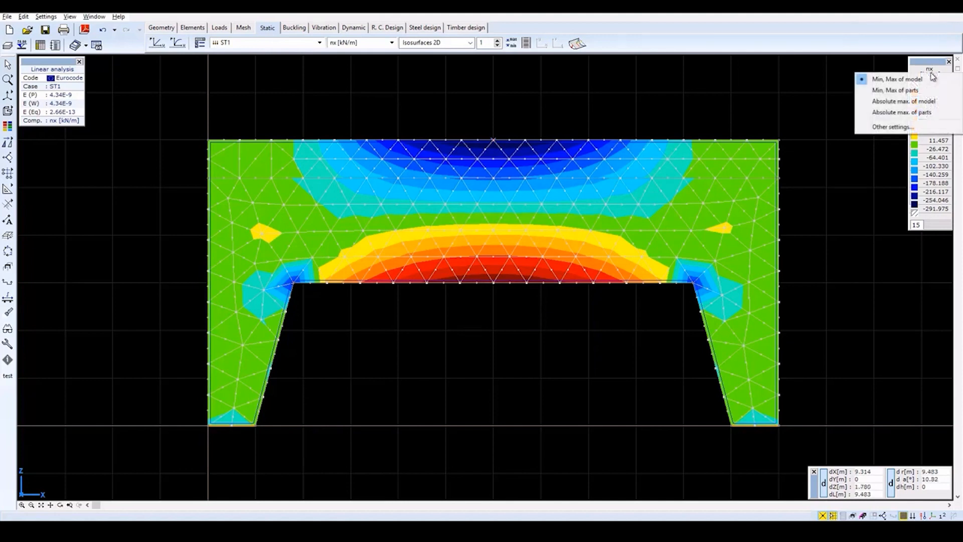
pyautogui.click(888, 127)
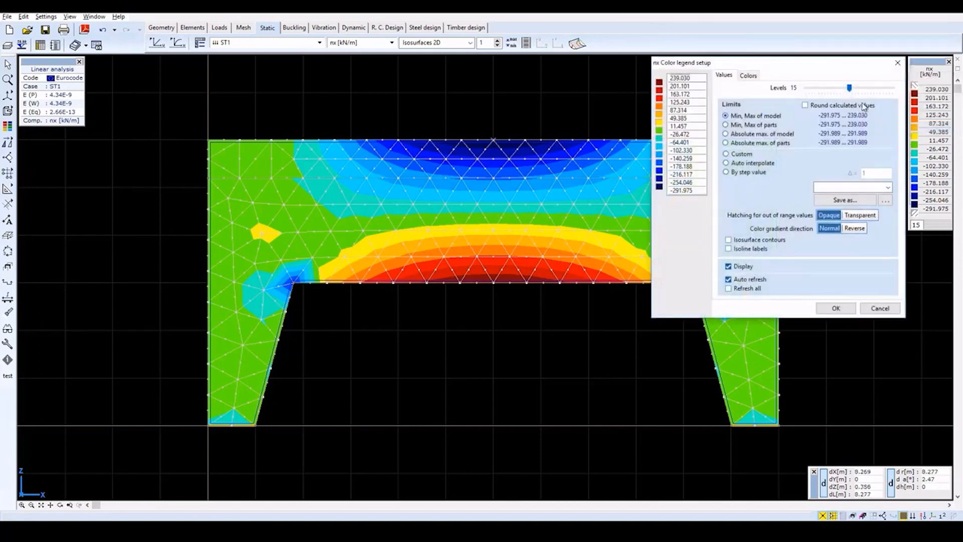
pyautogui.click(844, 89)
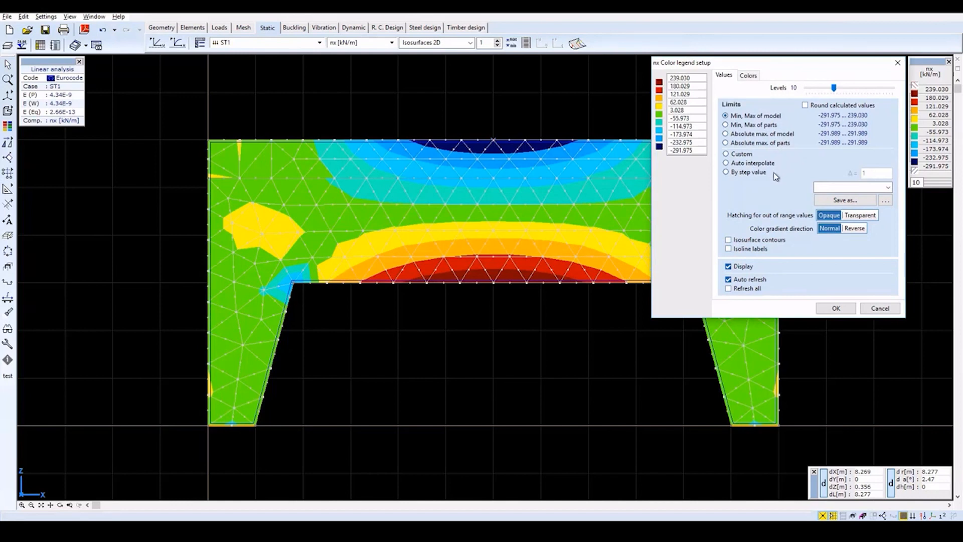
pyautogui.click(726, 163)
pyautogui.click(691, 151)
pyautogui.write('-100')
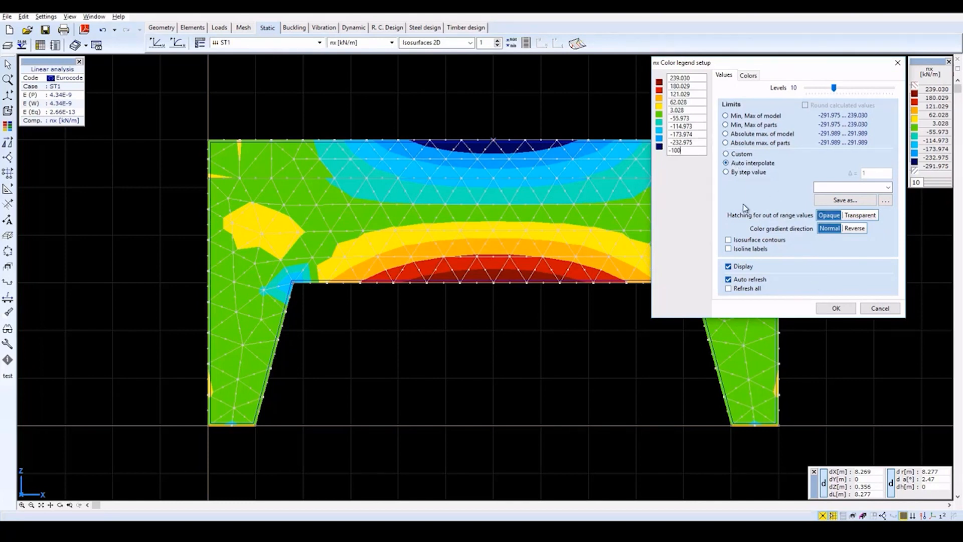
pyautogui.press('Return')
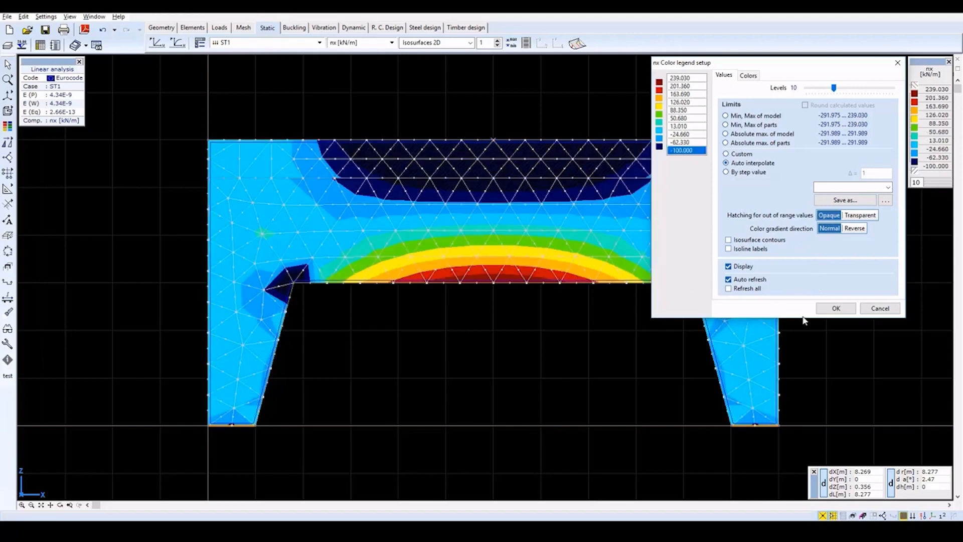
pyautogui.click(829, 307)
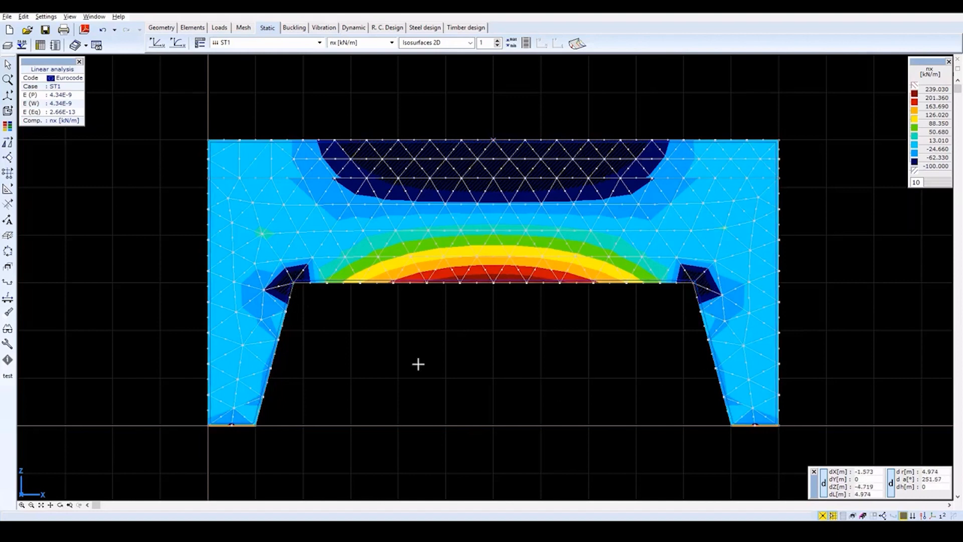
# Display nx as isolines and switch the result component to the line support internal force Rz.
pyautogui.click(430, 44)
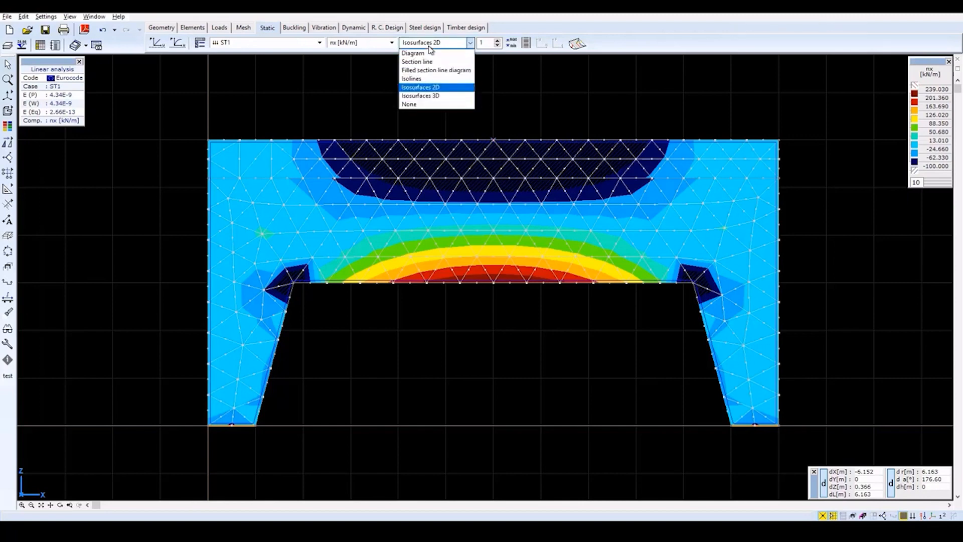
pyautogui.click(426, 79)
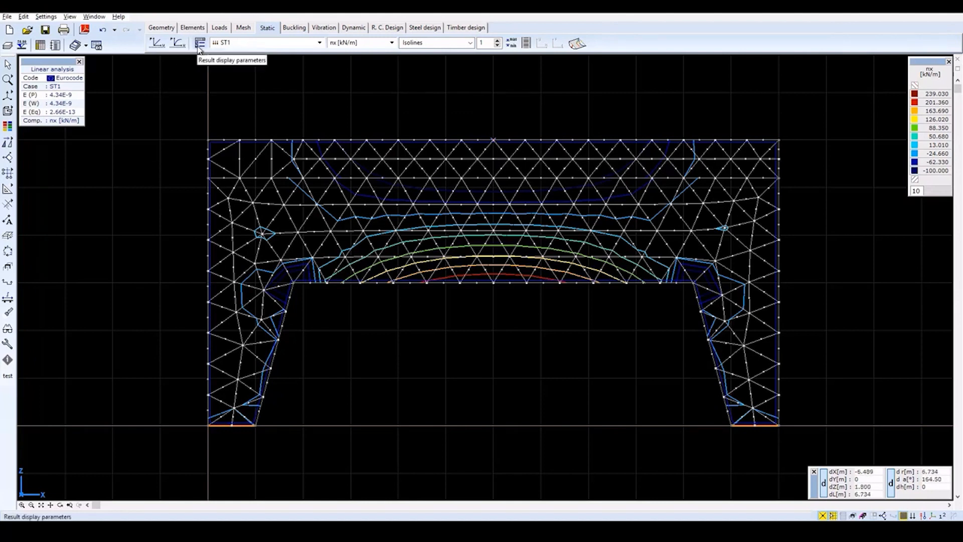
pyautogui.click(346, 44)
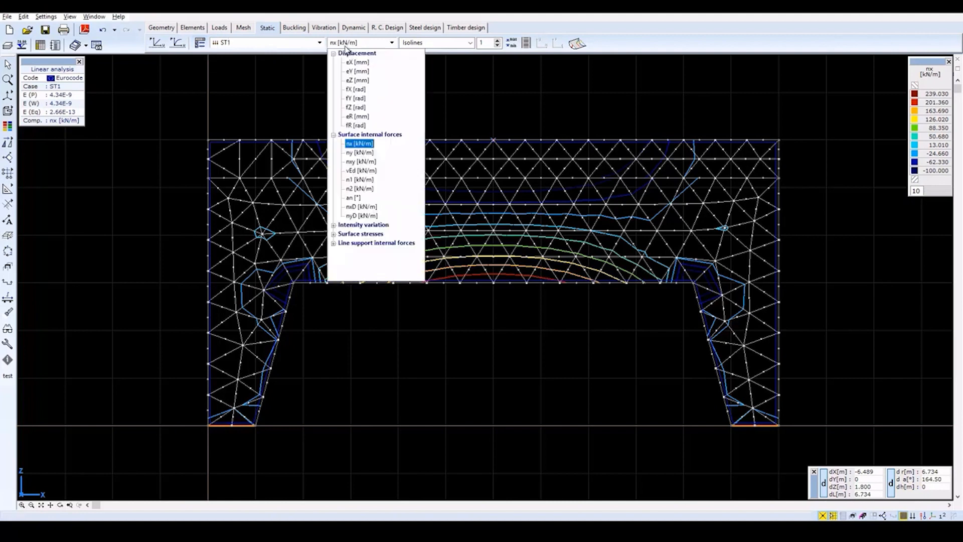
pyautogui.click(379, 245)
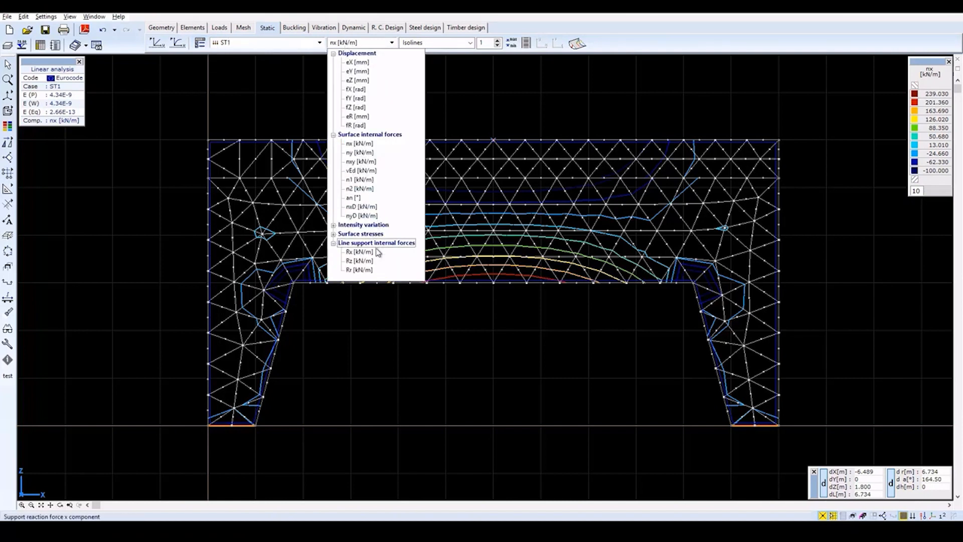
pyautogui.click(364, 259)
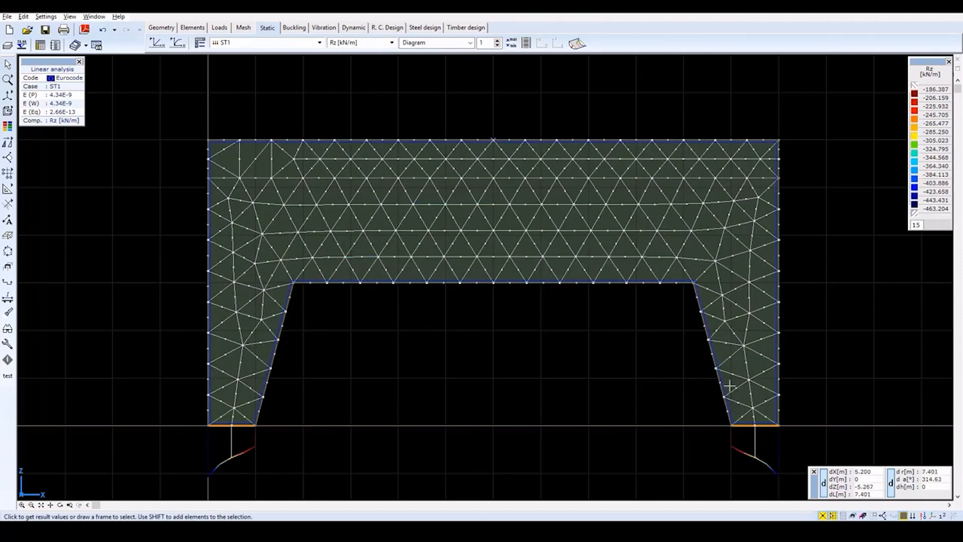
# Write the min./max. Rz result values on lines so the support reaction diagrams are labelled.
pyautogui.click(198, 44)
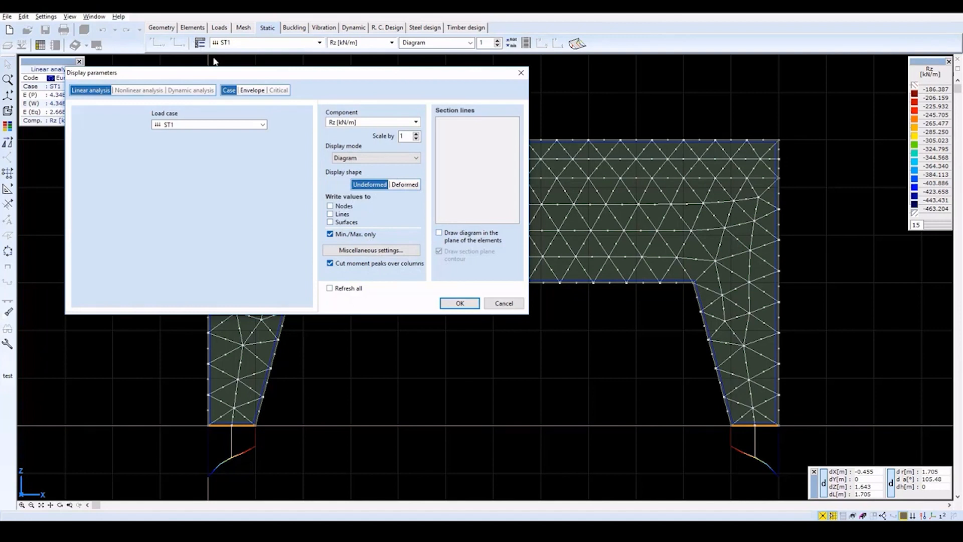
pyautogui.click(339, 216)
pyautogui.click(460, 305)
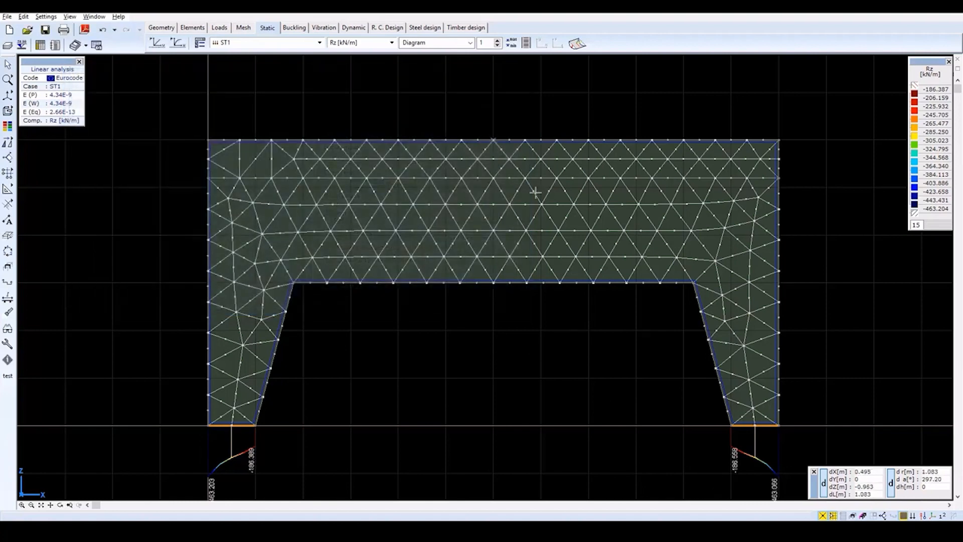
pyautogui.click(958, 497)
pyautogui.click(958, 497)
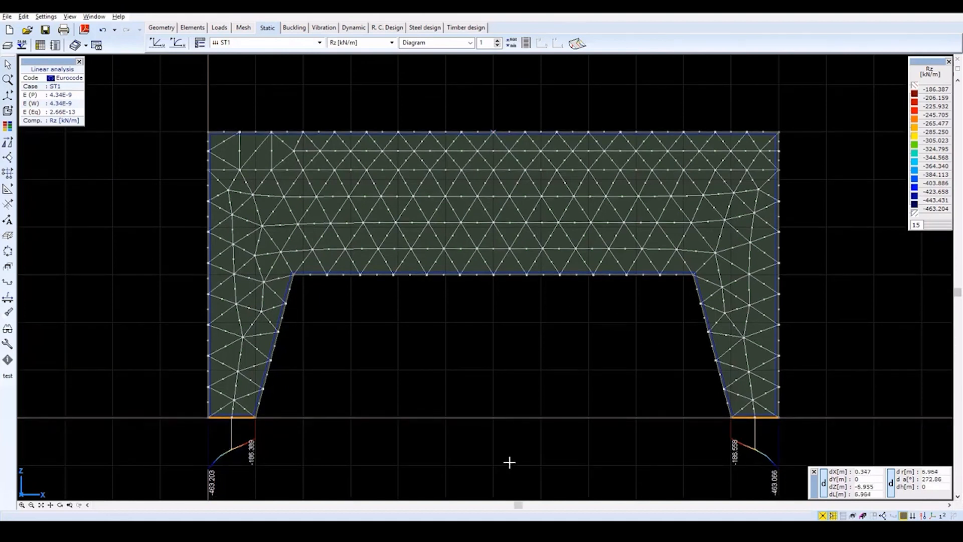
# Assign surface reinforcement parameters to the whole wall, with structural class S3 and exposition class XC2 Humid, seldom dry on the top and bottom surfaces.
pyautogui.click(387, 28)
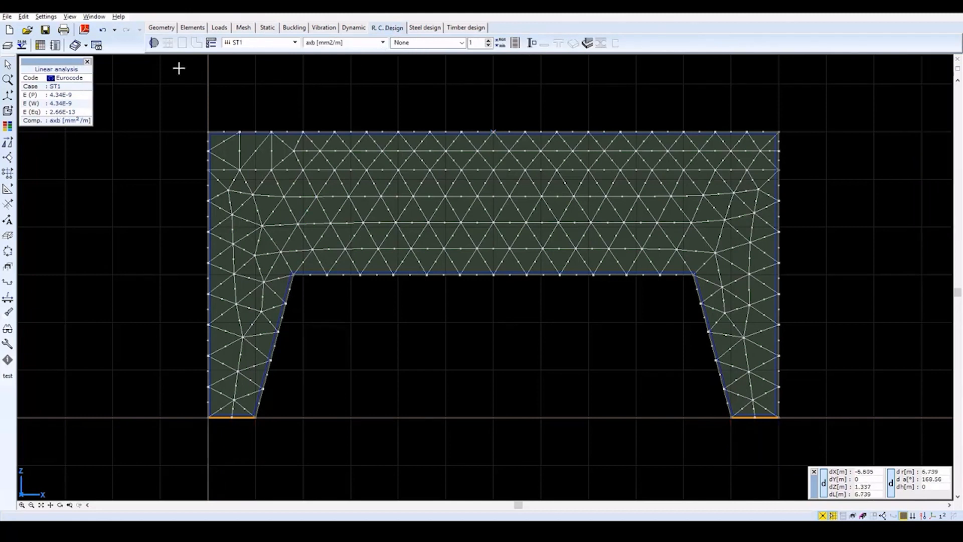
pyautogui.click(153, 43)
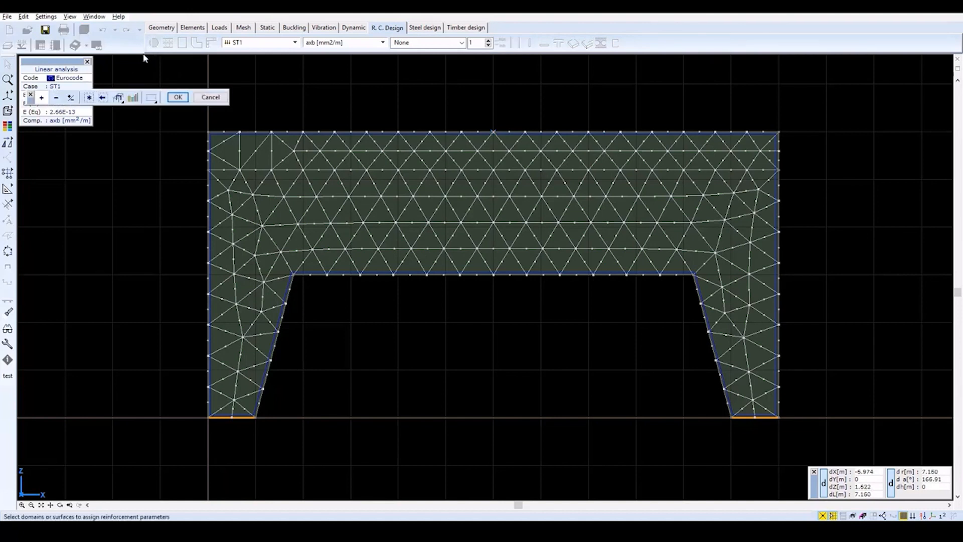
pyautogui.click(90, 99)
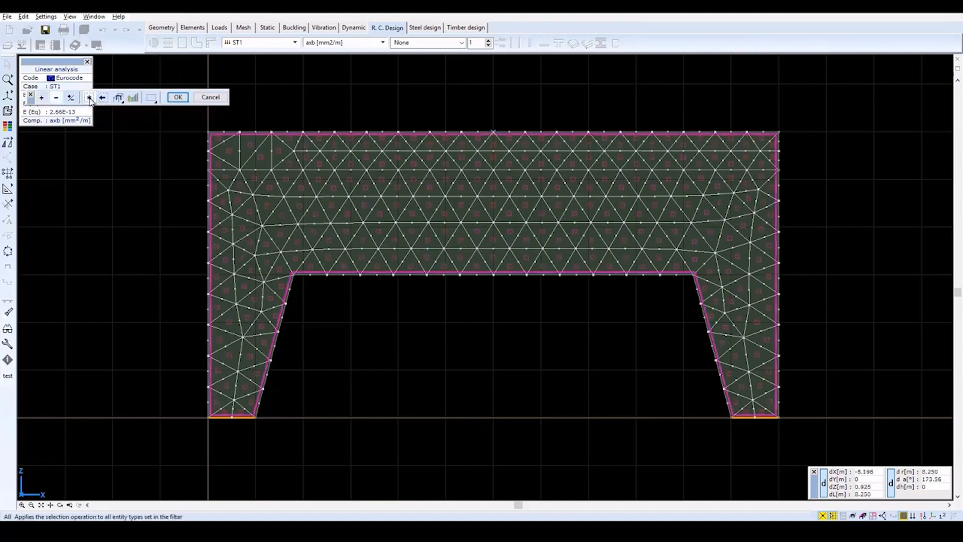
pyautogui.click(179, 98)
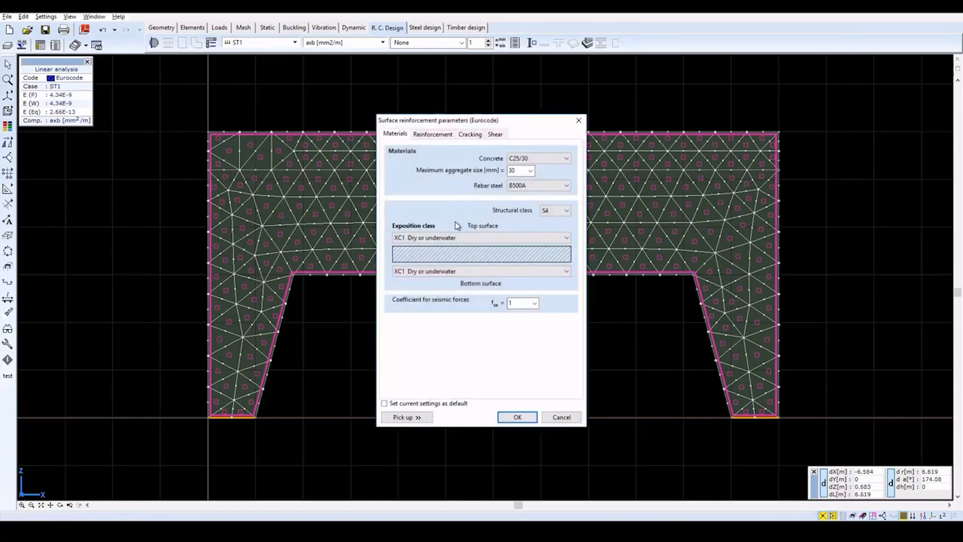
pyautogui.click(567, 211)
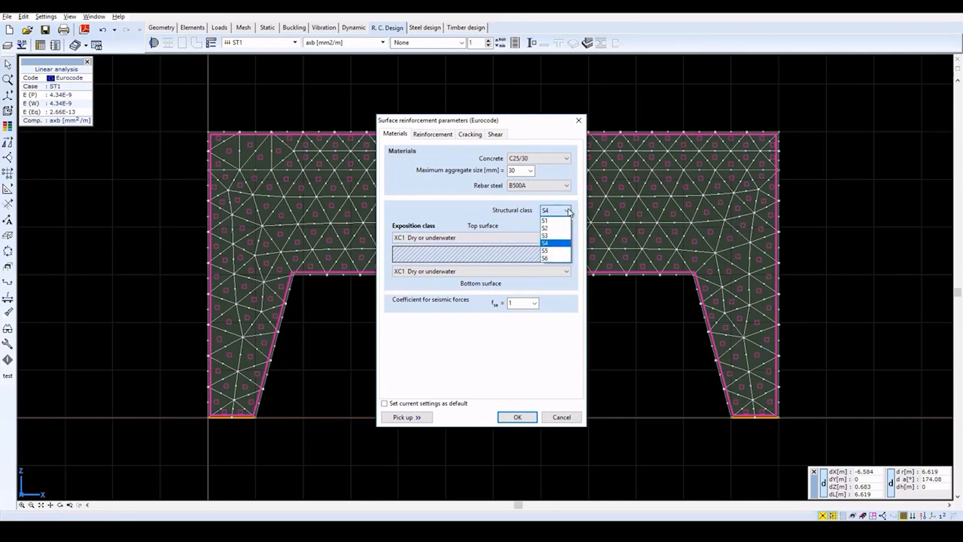
pyautogui.click(561, 236)
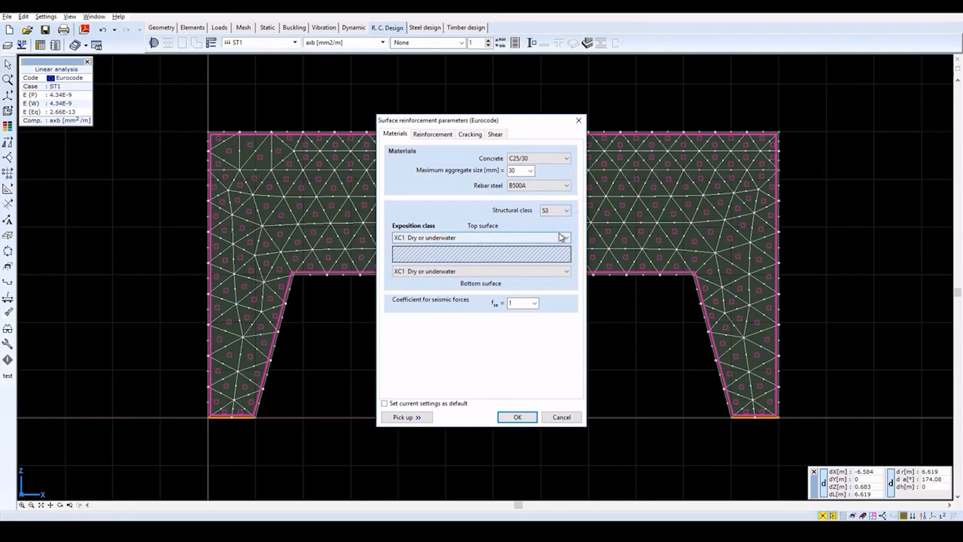
pyautogui.click(565, 238)
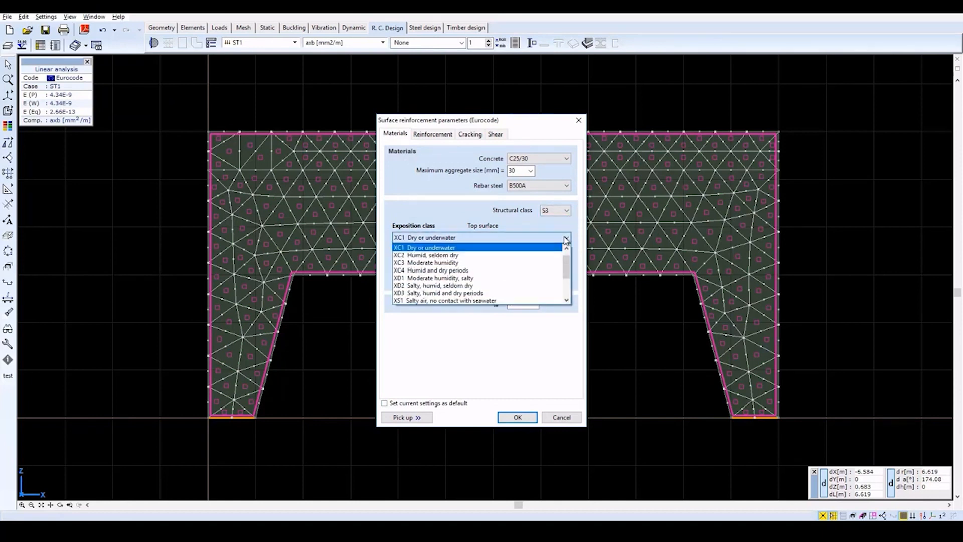
pyautogui.click(553, 255)
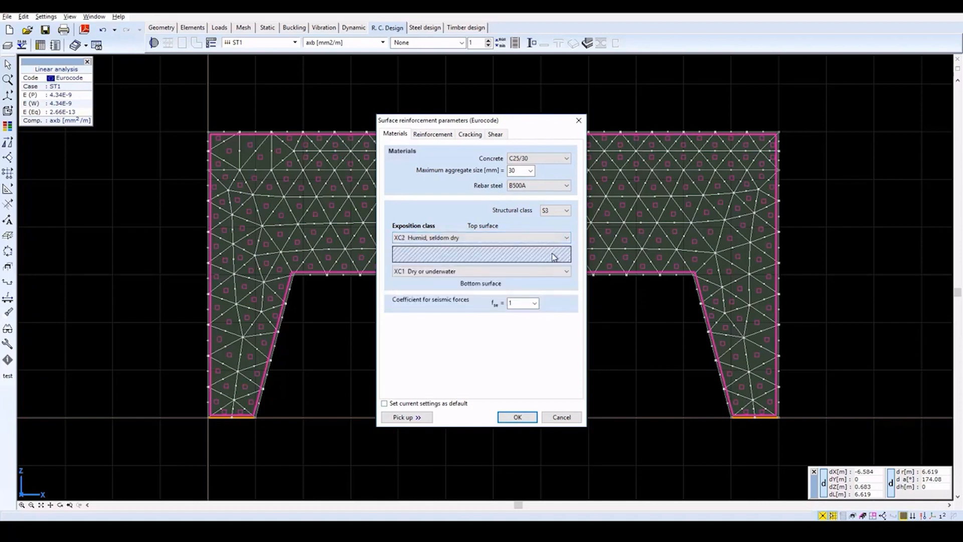
pyautogui.click(554, 271)
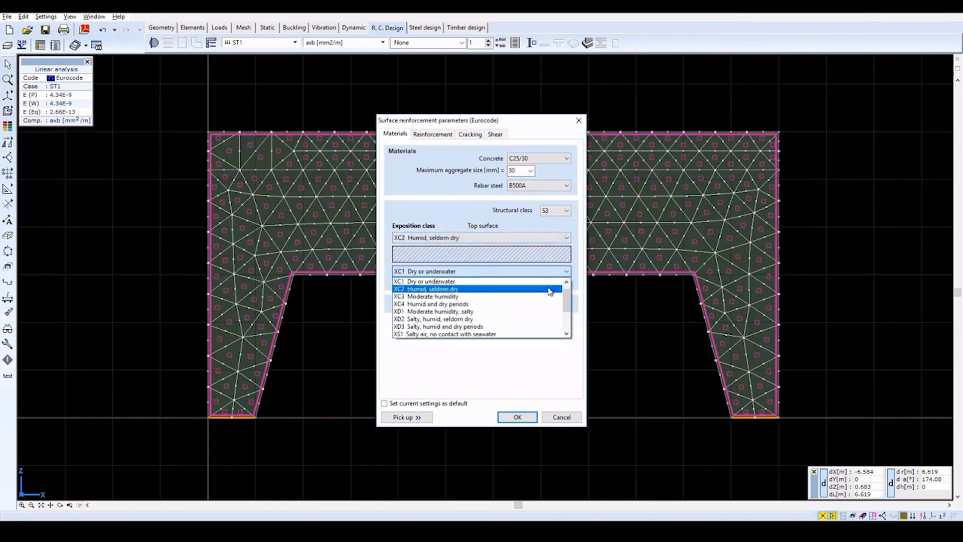
pyautogui.click(552, 289)
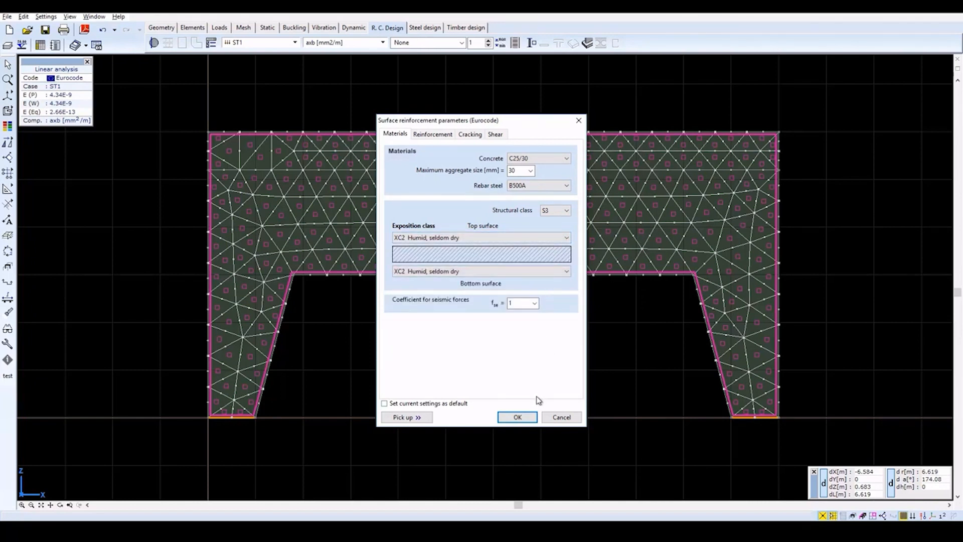
pyautogui.click(515, 417)
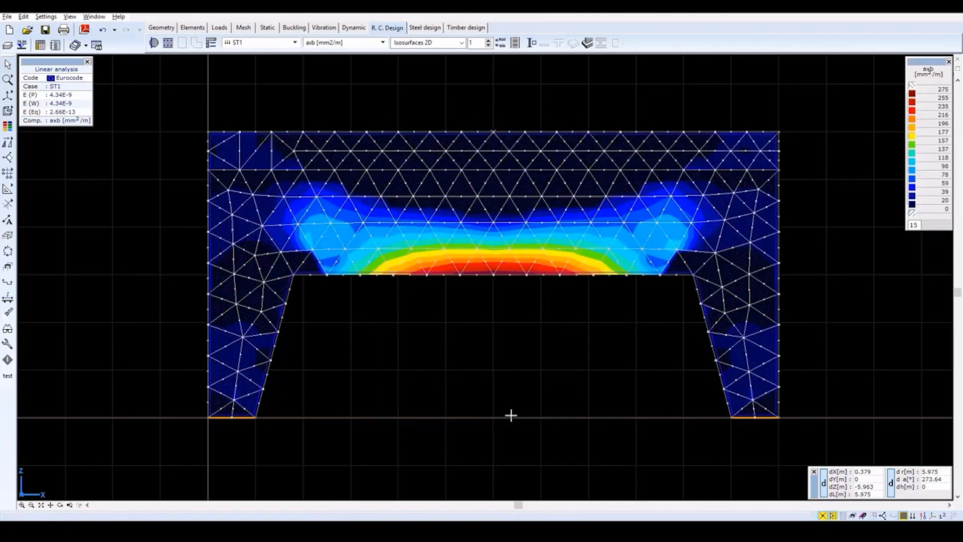